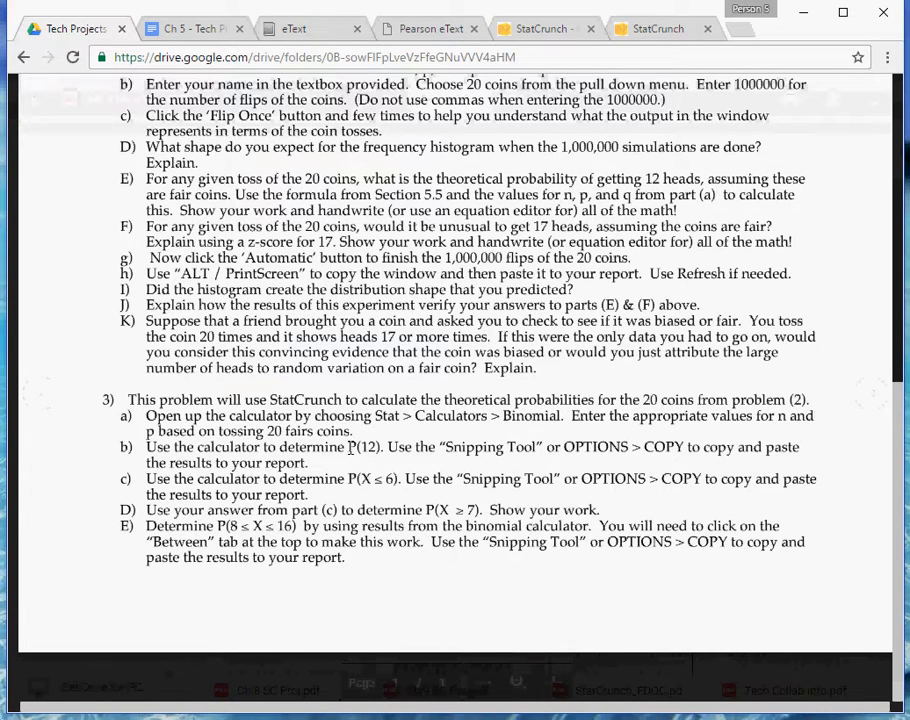
- Highlight the P(12) and P(X ≤ 6) tasks in project problem 3 and view problem 138 in the Pearson eText
{"action": "left_click_drag", "start_coordinate": [349, 447], "coordinate": [373, 449]}
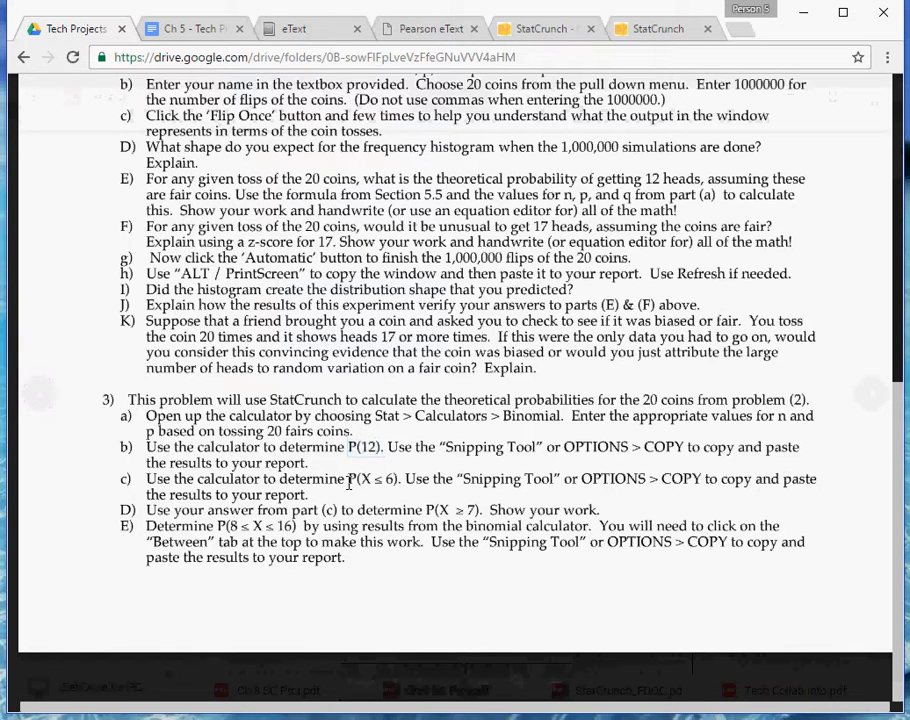
{"action": "left_click_drag", "start_coordinate": [349, 483], "coordinate": [399, 482]}
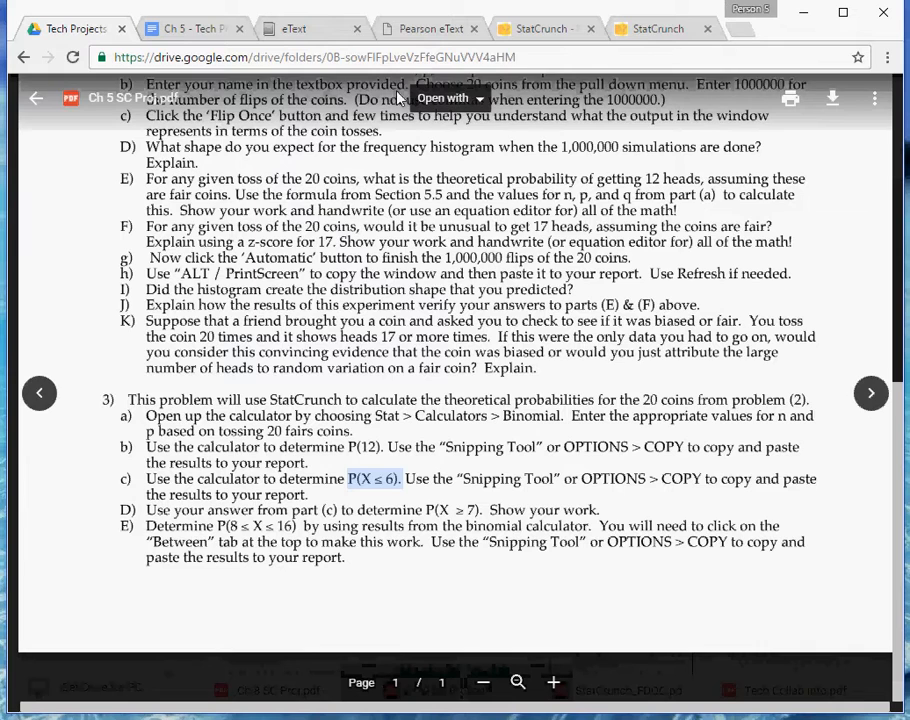
{"action": "left_click", "coordinate": [422, 33]}
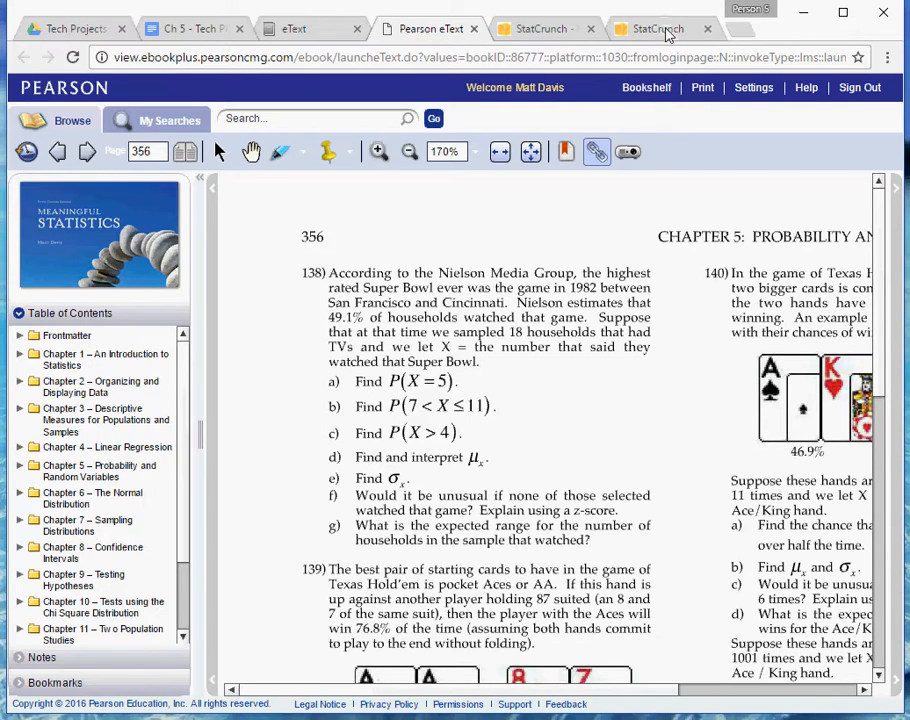
- Switch to StatCrunch, open the Binomial calculator and move its window over the middle of the data table
{"action": "left_click", "coordinate": [668, 32]}
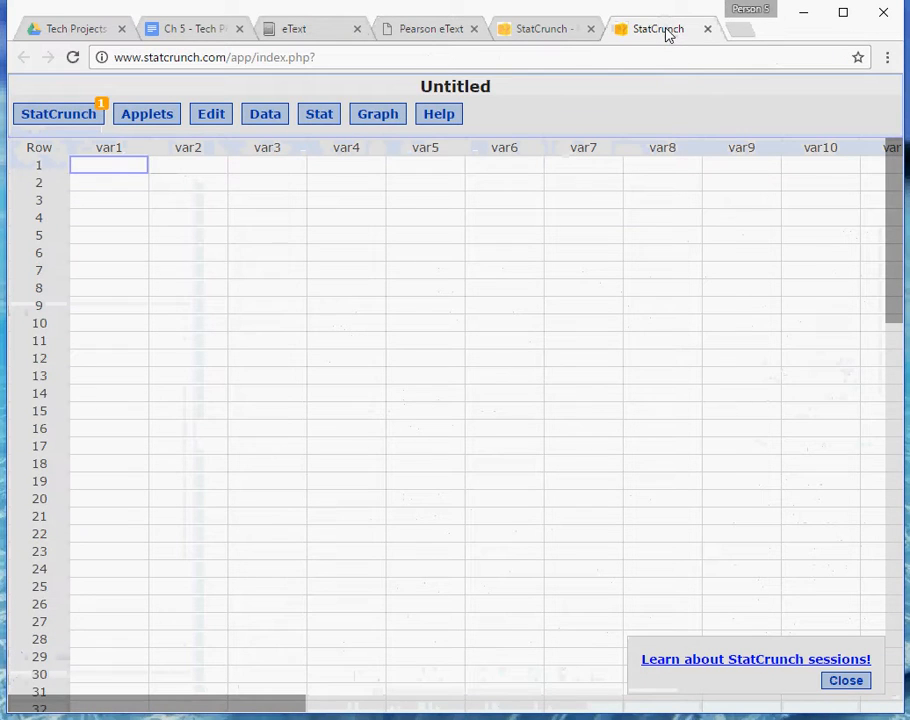
{"action": "left_click", "coordinate": [320, 116]}
{"action": "mouse_move", "coordinate": [331, 143]}
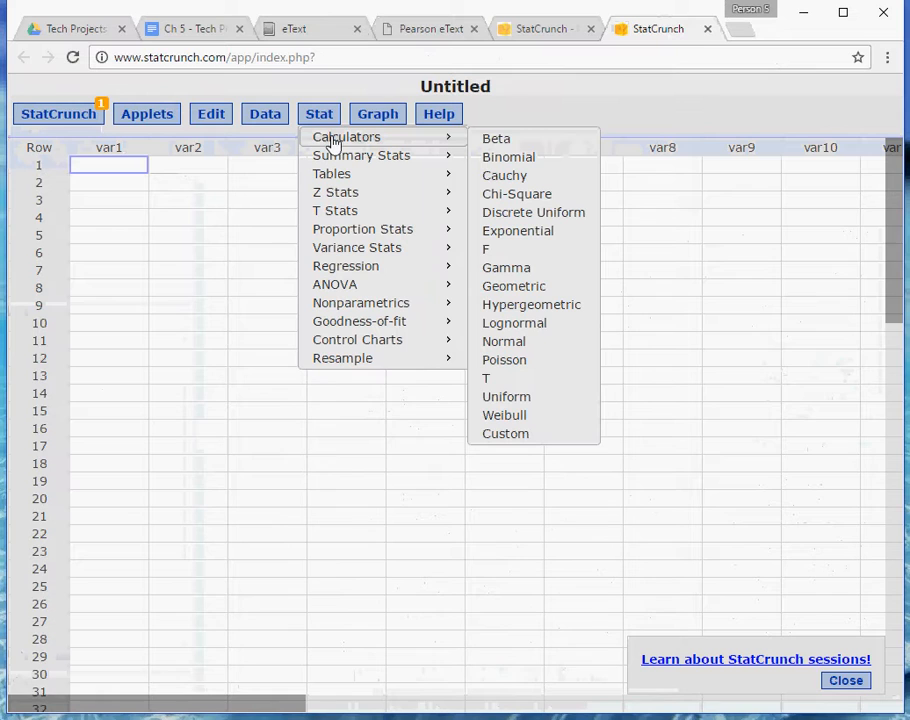
{"action": "left_click", "coordinate": [518, 159]}
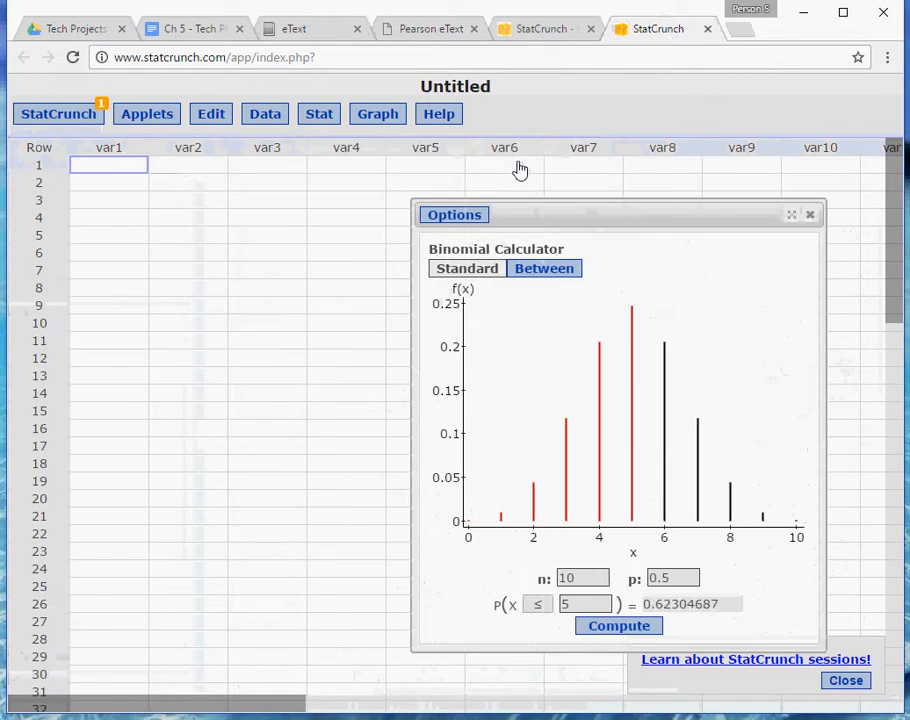
{"action": "left_click_drag", "start_coordinate": [538, 212], "coordinate": [375, 126]}
- Set the binomial calculator's n to 18 and p to 0.491
{"action": "double_click", "coordinate": [398, 487]}
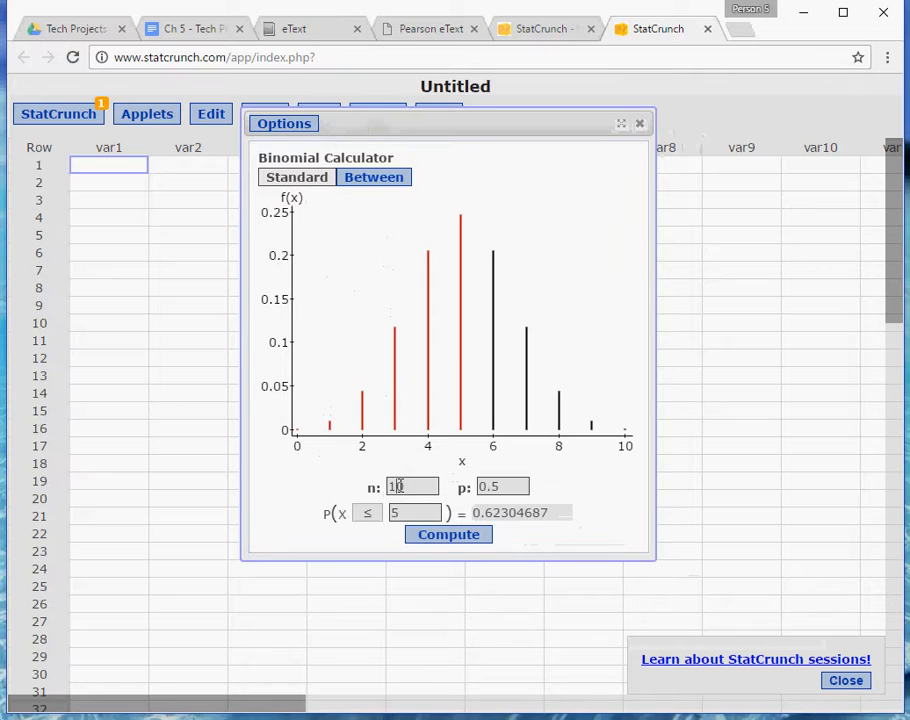
{"action": "type", "text": "18"}
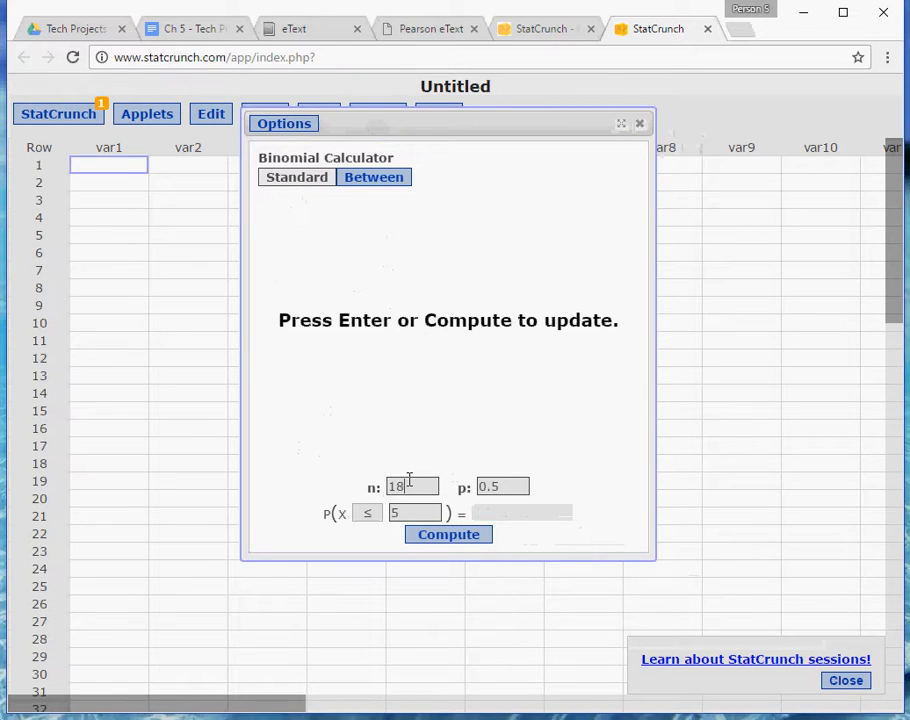
{"action": "left_click_drag", "start_coordinate": [491, 487], "coordinate": [500, 487]}
{"action": "type", "text": "491"}
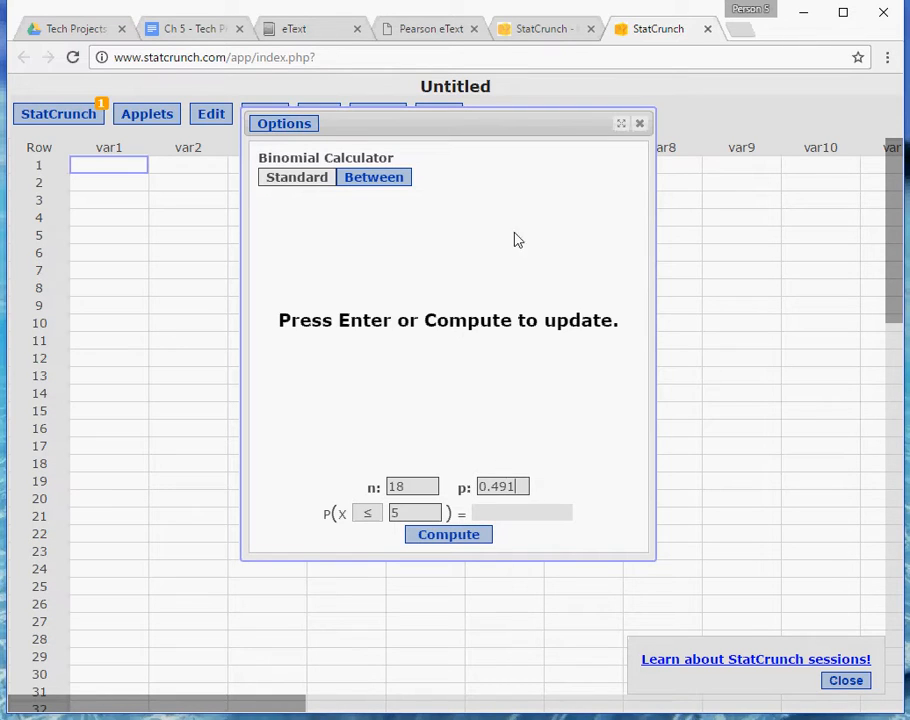
{"action": "mouse_move", "coordinate": [459, 124]}
{"action": "left_mouse_down"}
{"action": "mouse_move", "coordinate": [464, 137]}
{"action": "mouse_move", "coordinate": [448, 143]}
{"action": "left_mouse_up"}
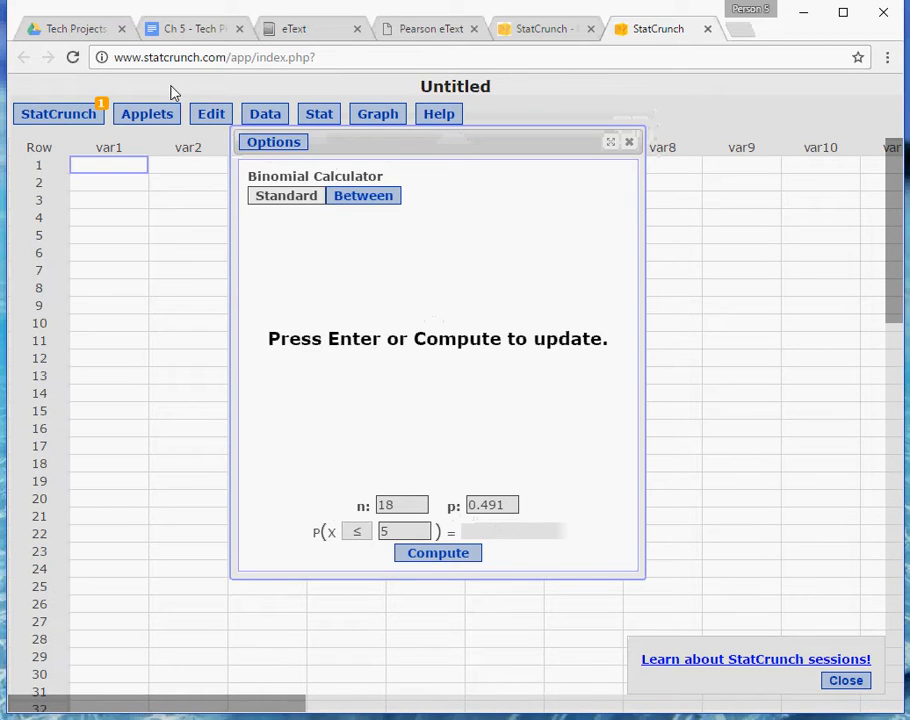
- Check part a of textbook problem 138 and compute P(X = 5) in the StatCrunch binomial calculator
{"action": "left_click", "coordinate": [432, 30]}
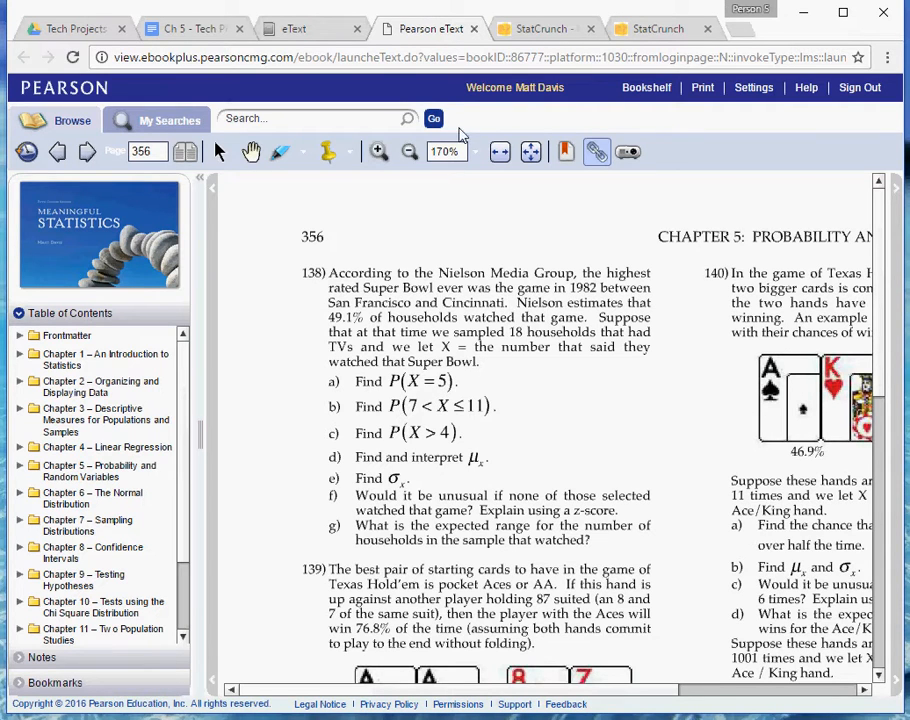
{"action": "left_click", "coordinate": [658, 34]}
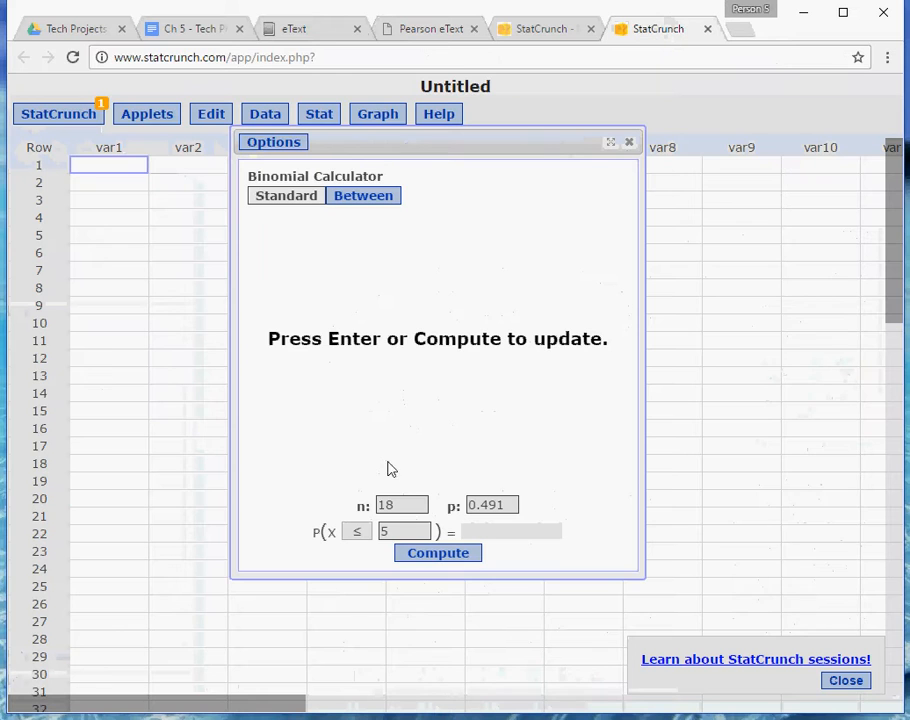
{"action": "left_click", "coordinate": [366, 536]}
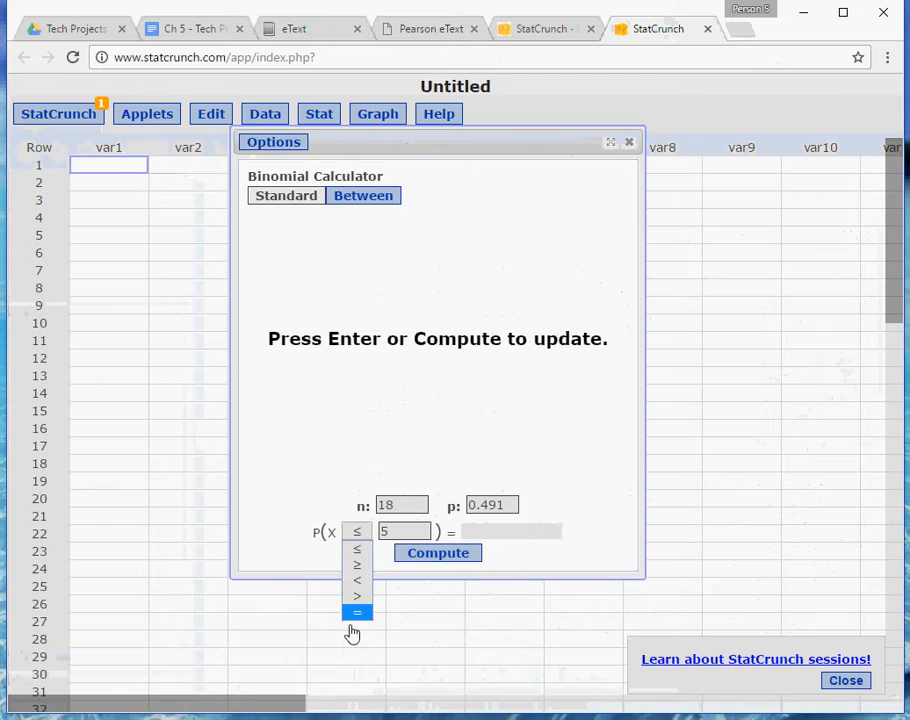
{"action": "left_click", "coordinate": [354, 532]}
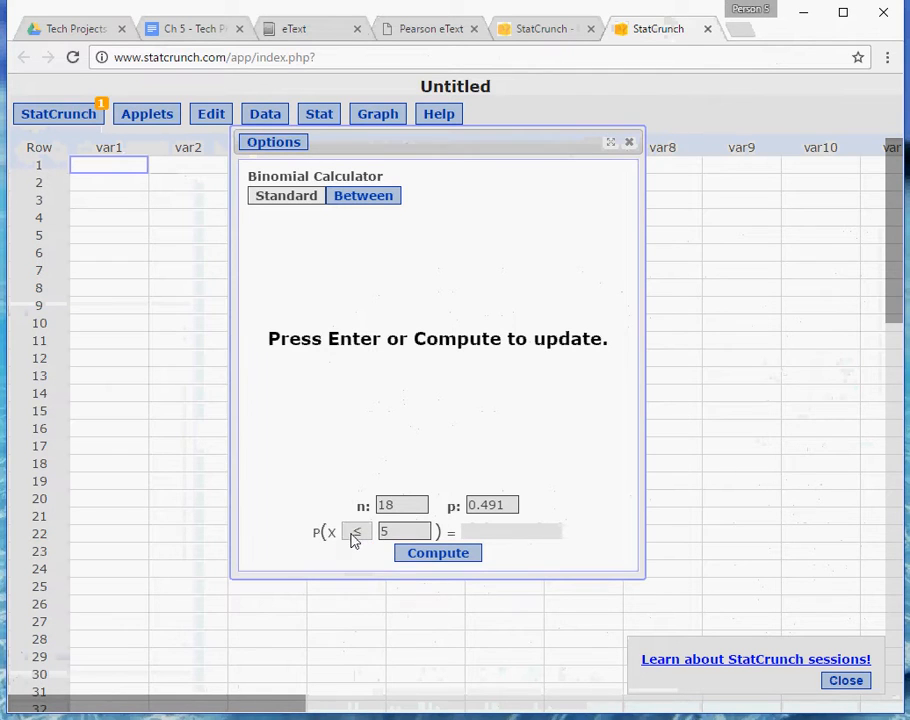
{"action": "left_click", "coordinate": [357, 535]}
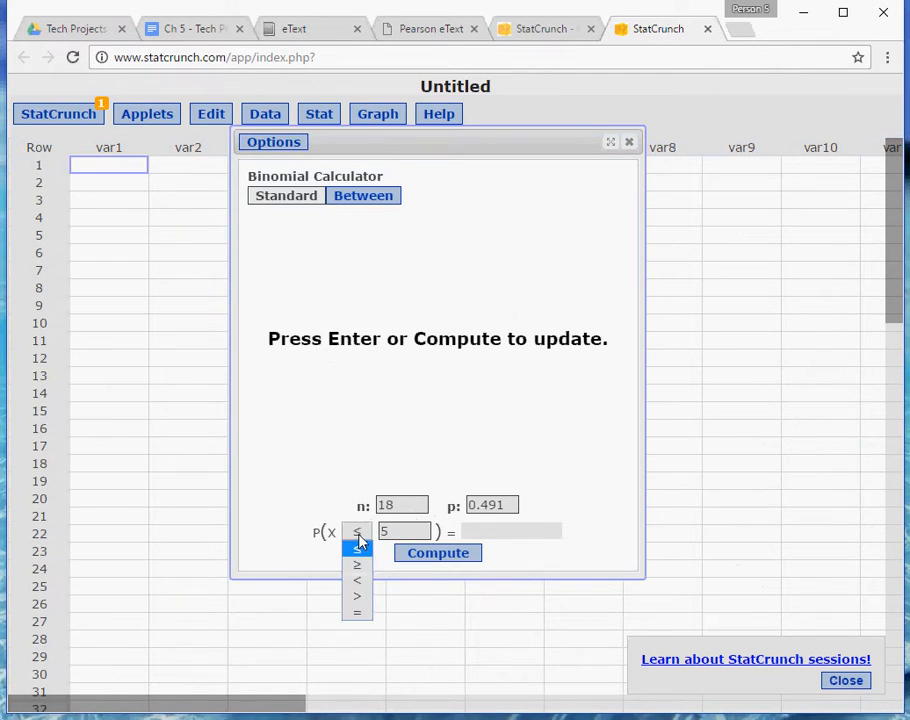
{"action": "left_click", "coordinate": [360, 612]}
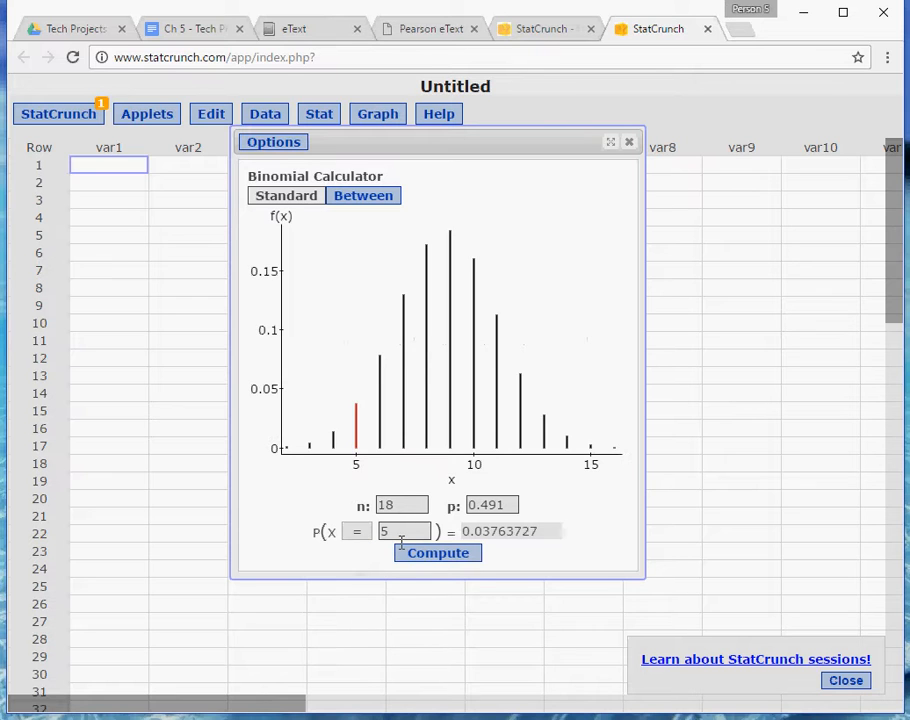
- Recheck problem 138 in the eText and capture the StatCrunch binomial calculator's contents with Snipping Tool
{"action": "left_click", "coordinate": [450, 30]}
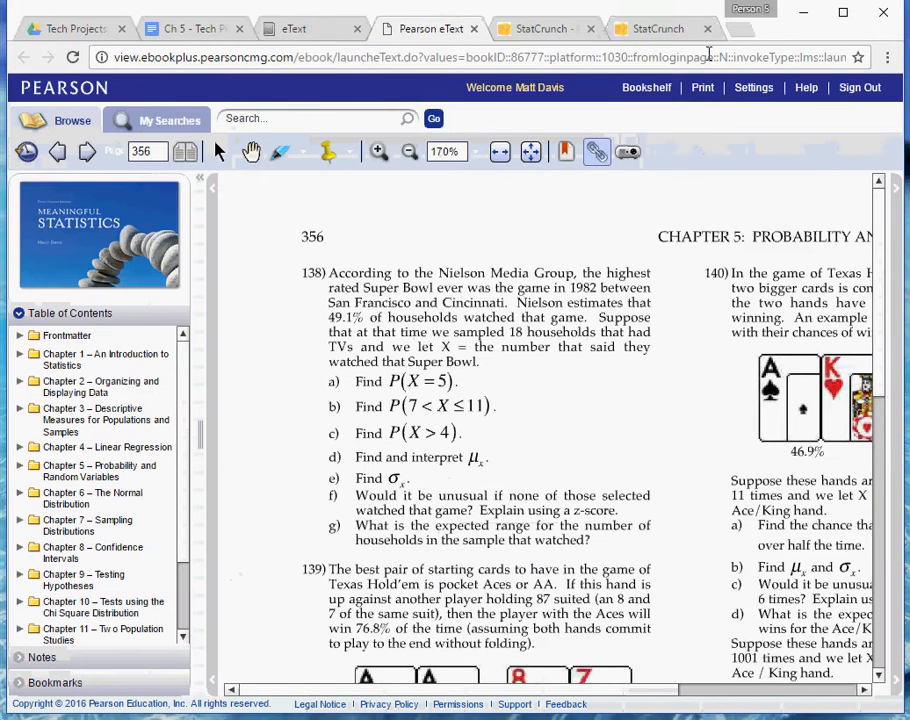
{"action": "left_click", "coordinate": [672, 30]}
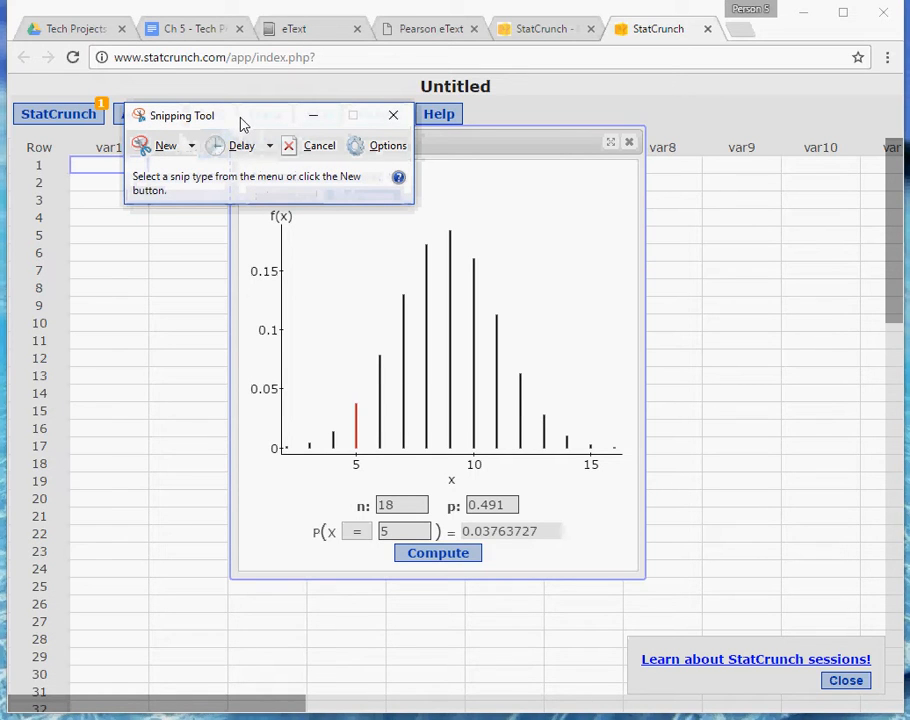
{"action": "left_click_drag", "start_coordinate": [240, 124], "coordinate": [684, 38]}
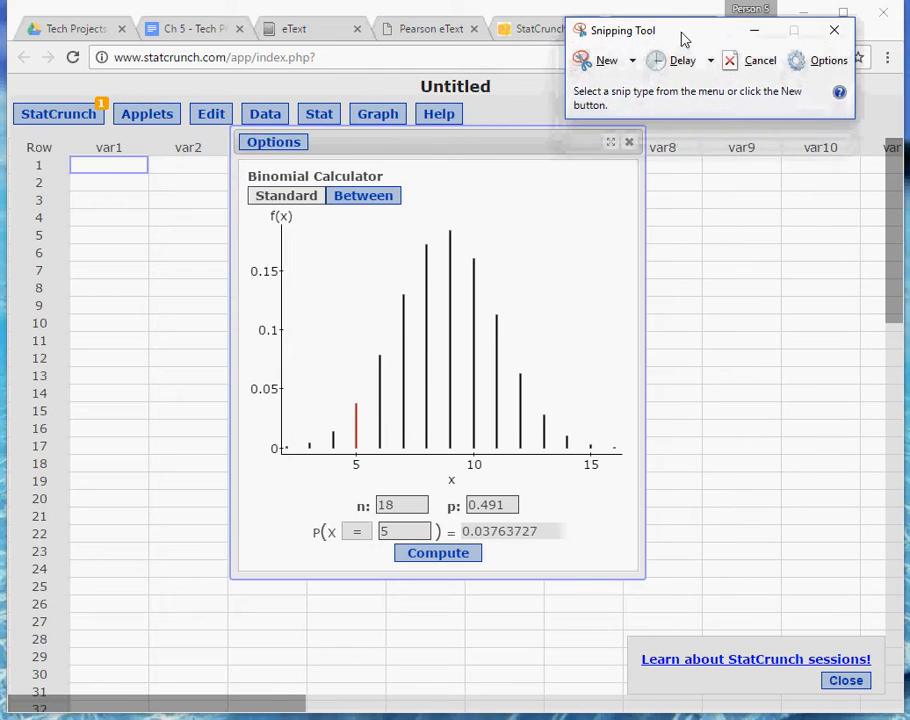
{"action": "left_click", "coordinate": [607, 63]}
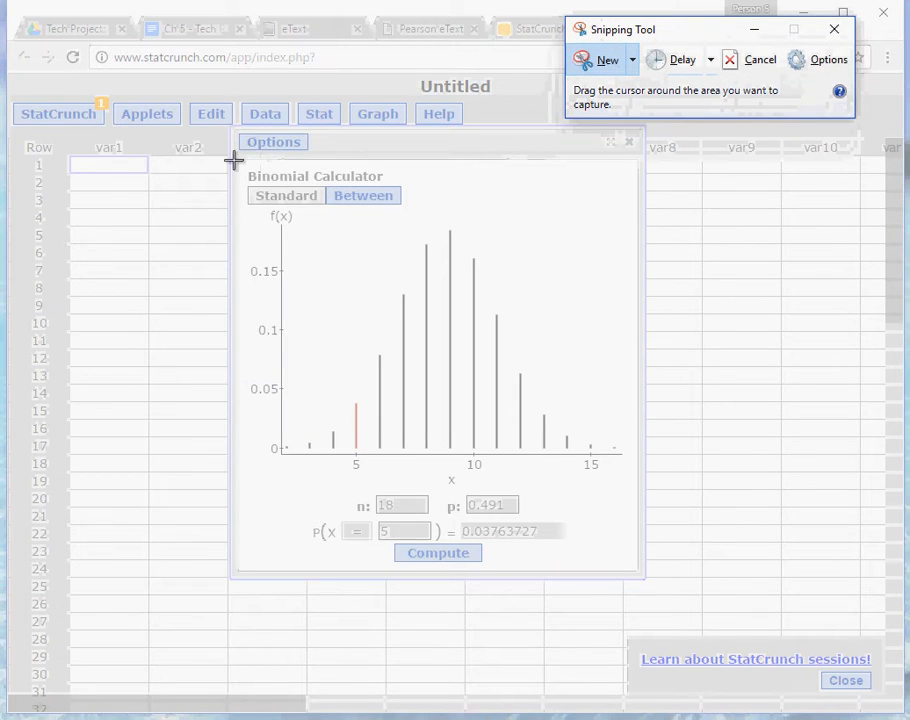
{"action": "left_click_drag", "start_coordinate": [234, 158], "coordinate": [641, 577]}
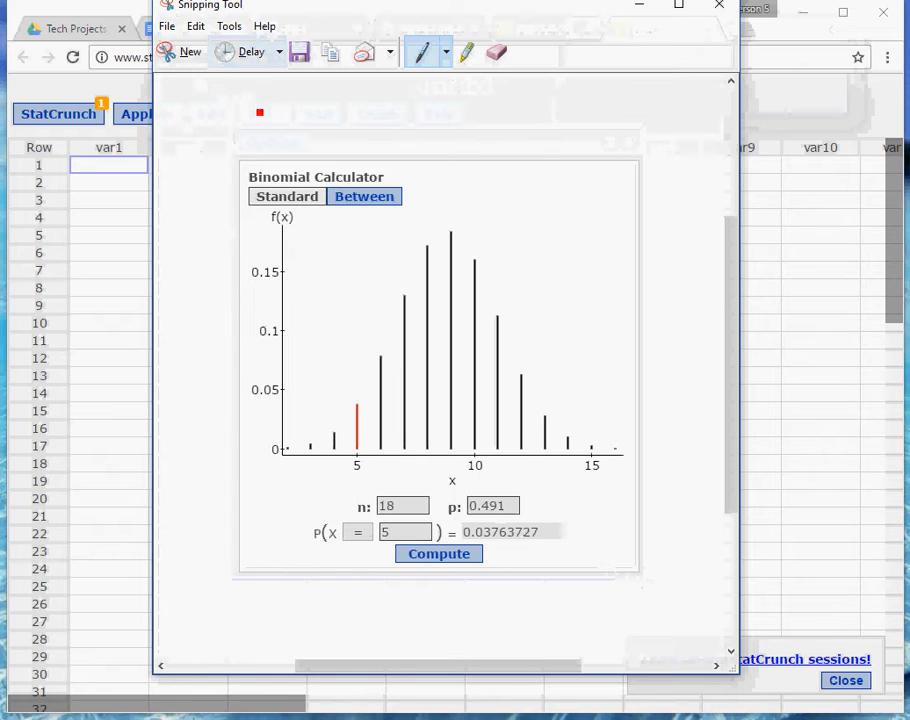
- Circle the P(X = 5) result line in red on the snip and move the Snipping Tool window aside
{"action": "mouse_move", "coordinate": [569, 522]}
{"action": "left_mouse_down"}
{"action": "mouse_move", "coordinate": [366, 516]}
{"action": "mouse_move", "coordinate": [304, 529]}
{"action": "left_mouse_up"}
{"action": "mouse_move", "coordinate": [353, 553]}
{"action": "left_mouse_down"}
{"action": "mouse_move", "coordinate": [575, 555]}
{"action": "mouse_move", "coordinate": [577, 532]}
{"action": "mouse_move", "coordinate": [566, 519]}
{"action": "left_mouse_up"}
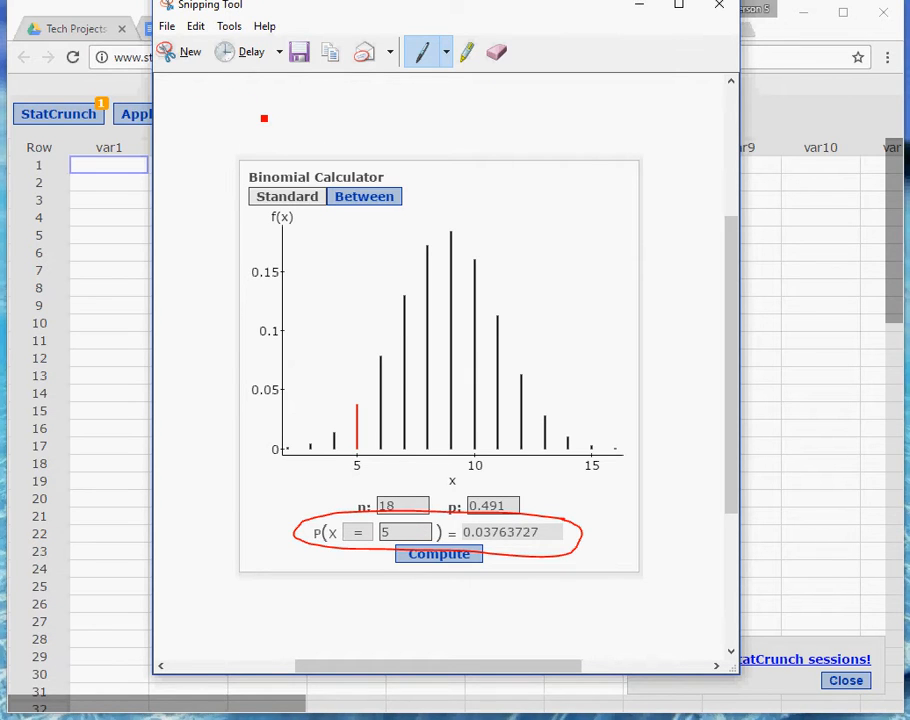
{"action": "left_click_drag", "start_coordinate": [540, 16], "coordinate": [888, 191]}
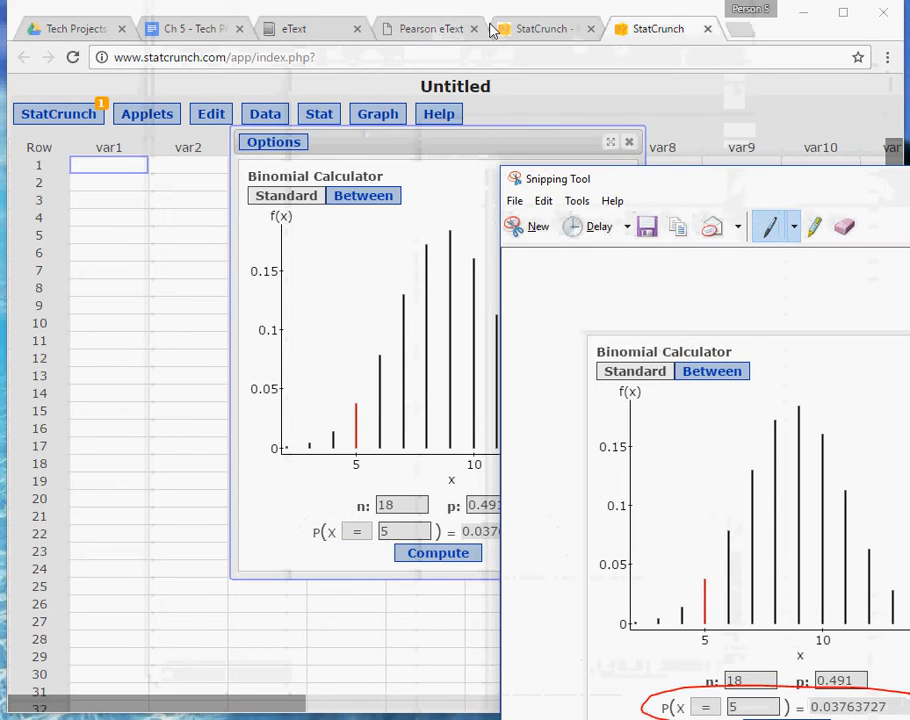
- Paste the snip on a new line under 3) b) in the Ch 5 - Tech Project - Examples document and shrink it
{"action": "left_click", "coordinate": [180, 28]}
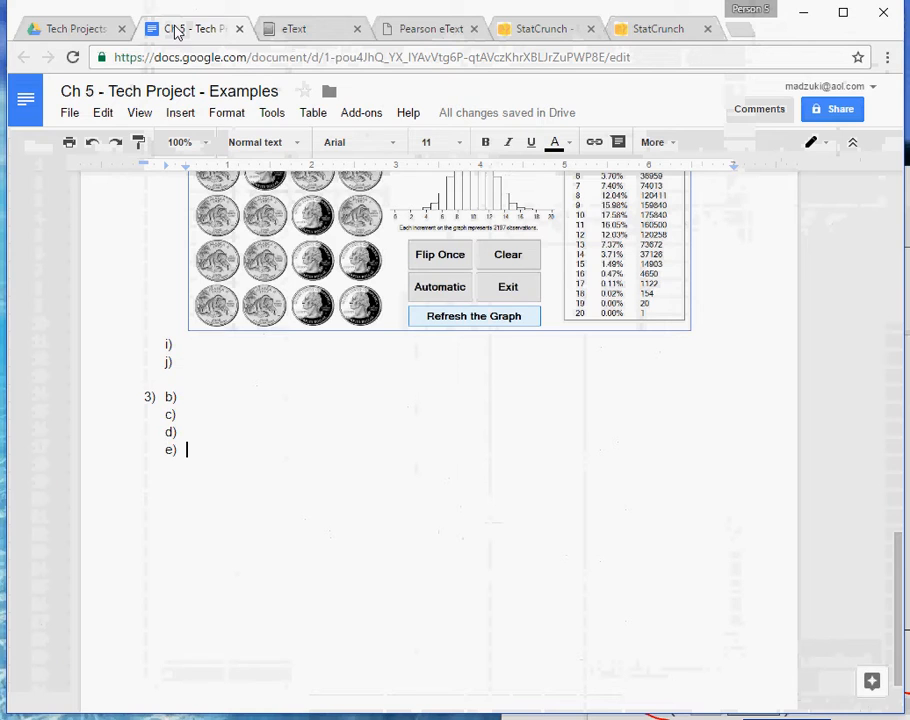
{"action": "left_click", "coordinate": [207, 395]}
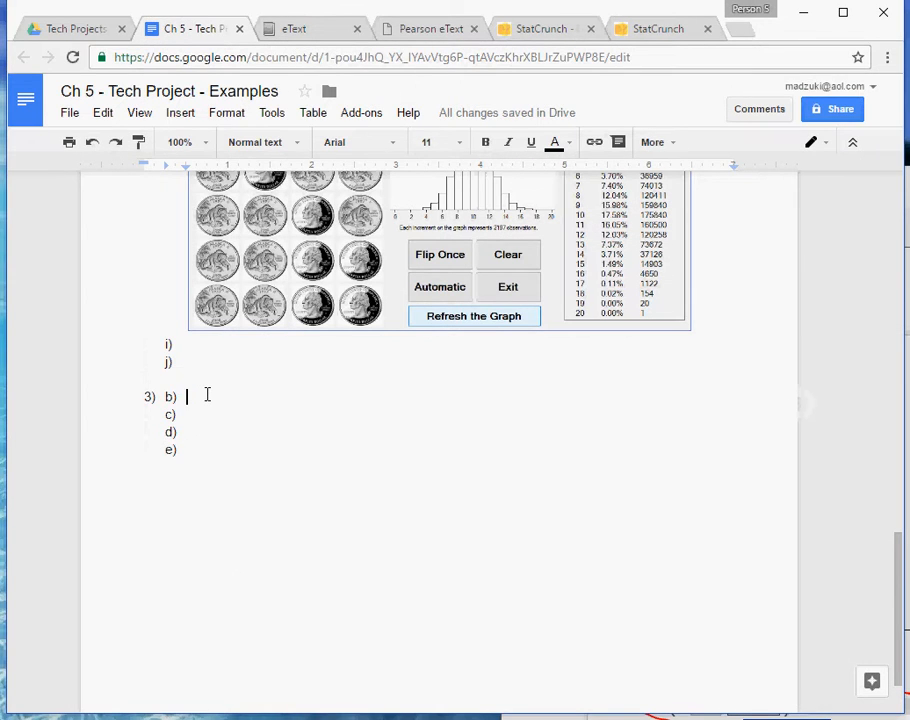
{"action": "key", "text": "Return"}
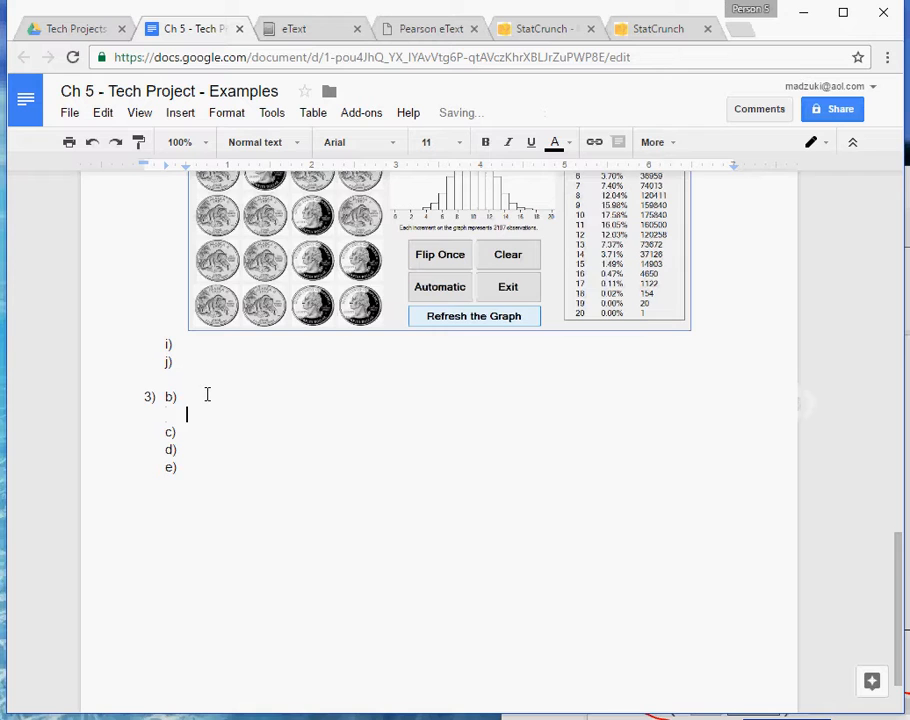
{"action": "key", "text": "ctrl+v"}
{"action": "left_click", "coordinate": [402, 416]}
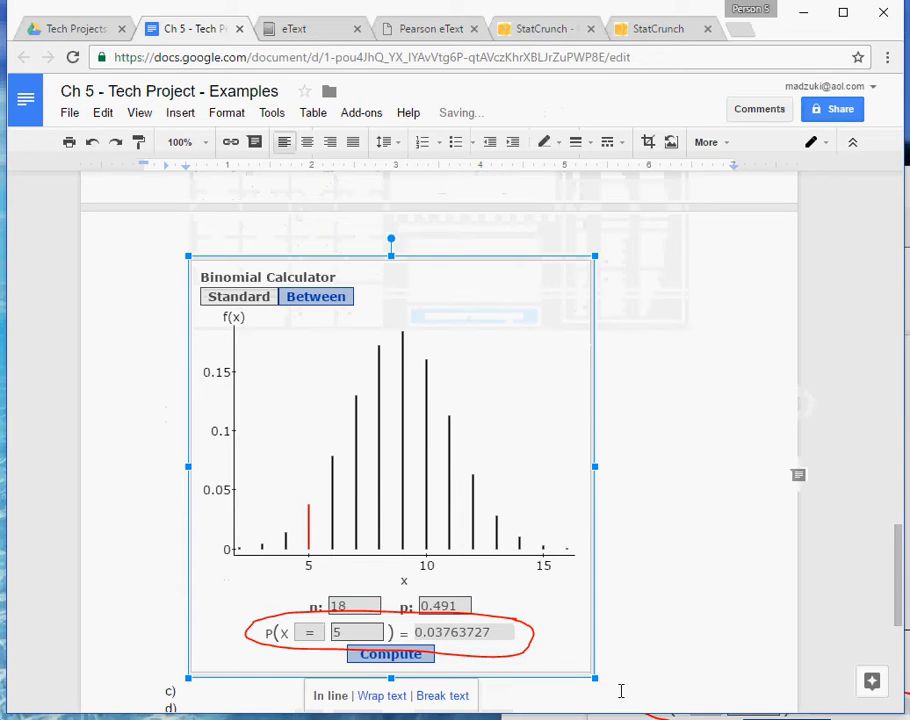
{"action": "left_click_drag", "start_coordinate": [588, 678], "coordinate": [479, 540]}
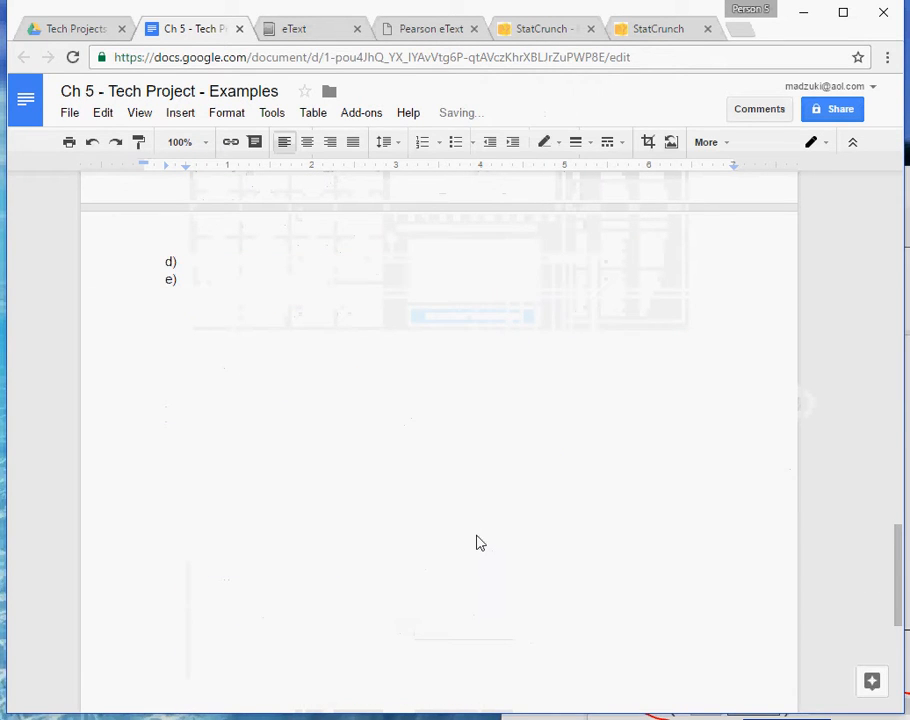
{"action": "scroll", "coordinate": [471, 455], "scroll_direction": "up", "scroll_amount": 2}
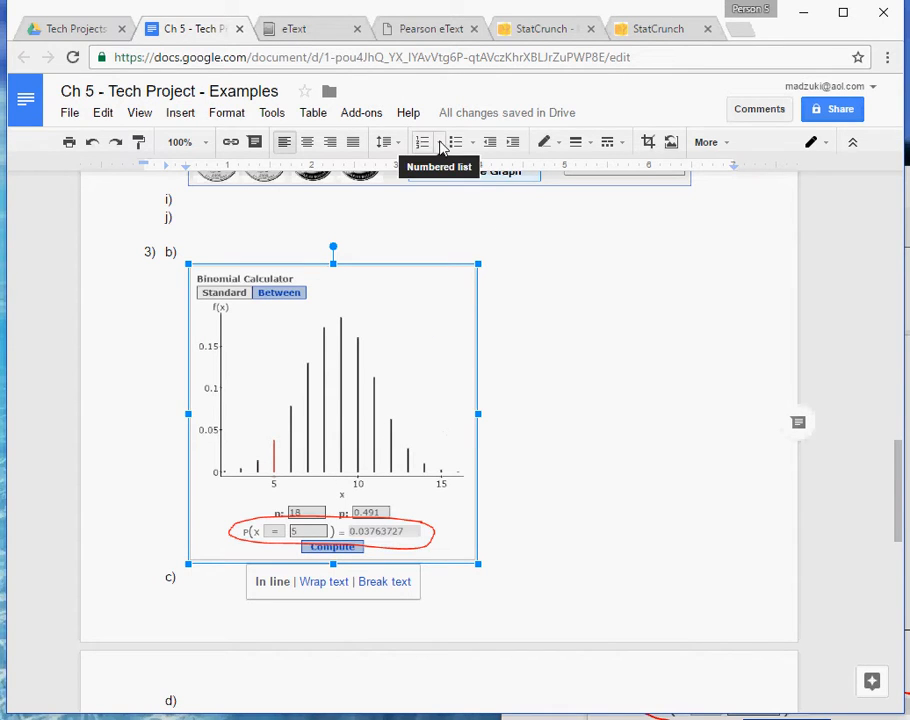
- Read part b of textbook problem 138 and enter 7 to 11 as the StatCrunch binomial calculator's Between range
{"action": "left_click", "coordinate": [451, 28]}
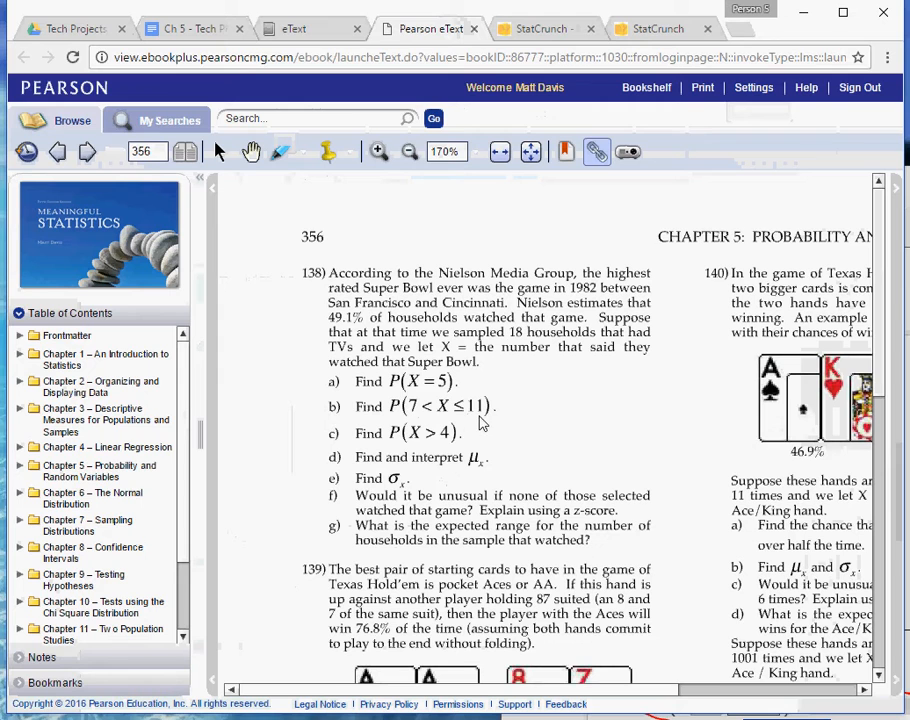
{"action": "left_click", "coordinate": [660, 29]}
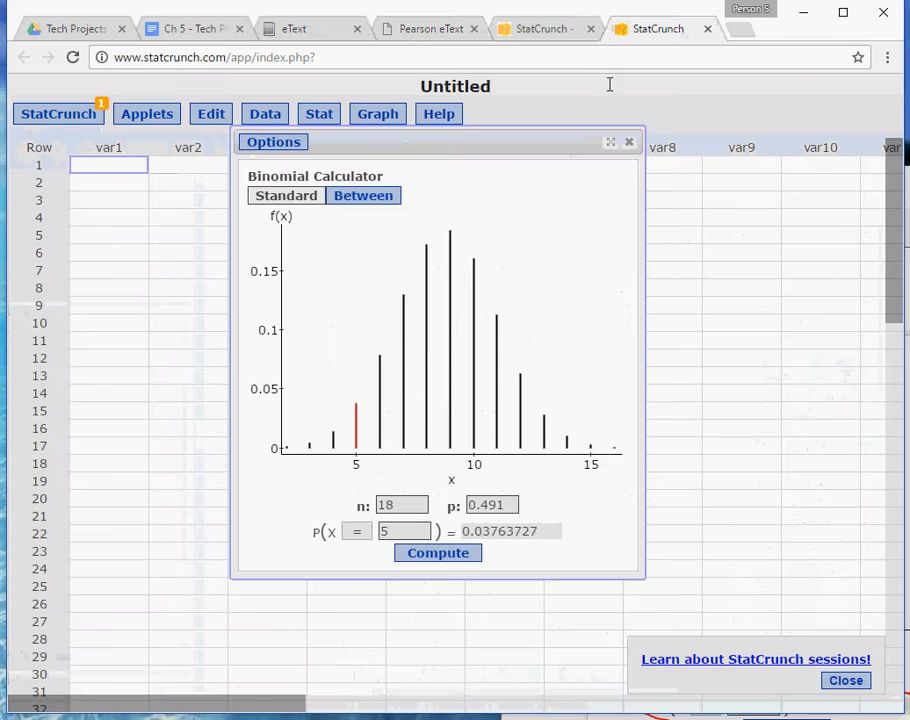
{"action": "left_click", "coordinate": [369, 199]}
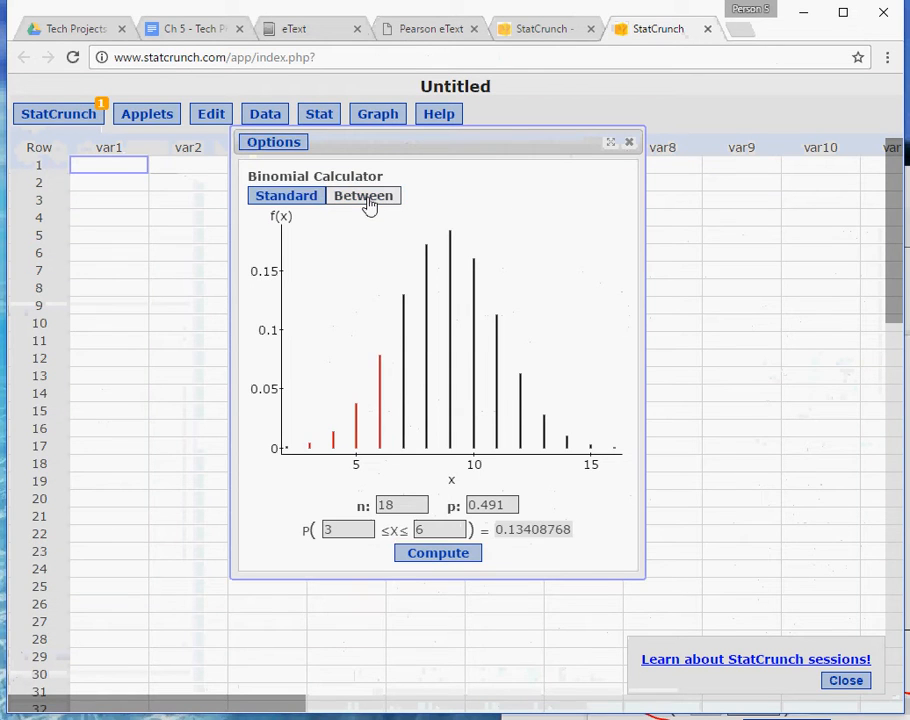
{"action": "left_click_drag", "start_coordinate": [349, 530], "coordinate": [325, 533]}
{"action": "type", "text": "7"}
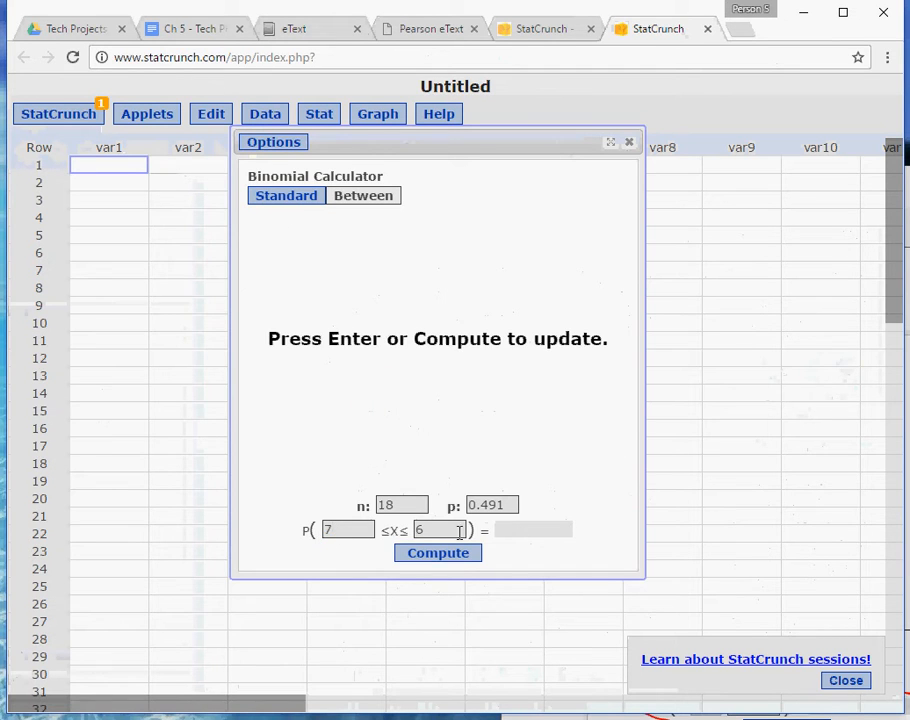
{"action": "double_click", "coordinate": [427, 532]}
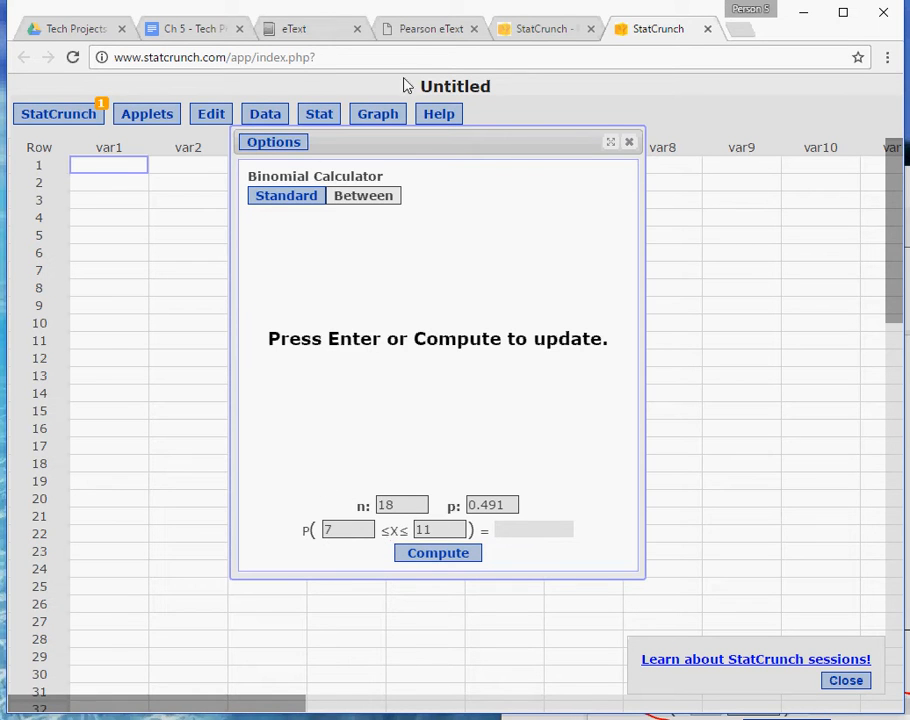
- Recheck the inequality in part b of problem 138, set the Between range's lower bound to 8 and compute P(8 ≤ X ≤ 11)
{"action": "left_click", "coordinate": [420, 31]}
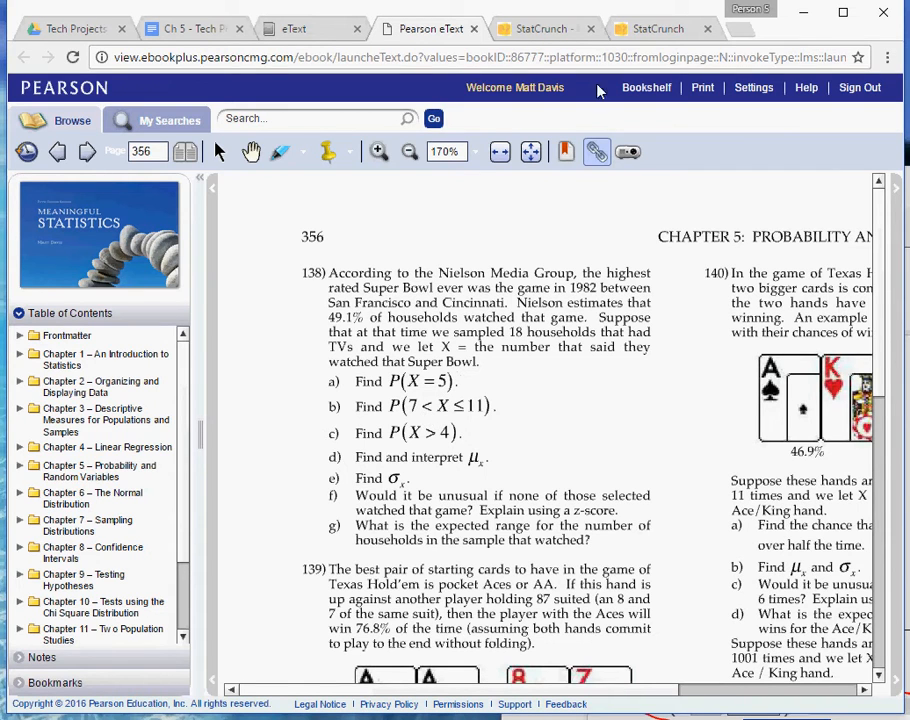
{"action": "left_click", "coordinate": [655, 28]}
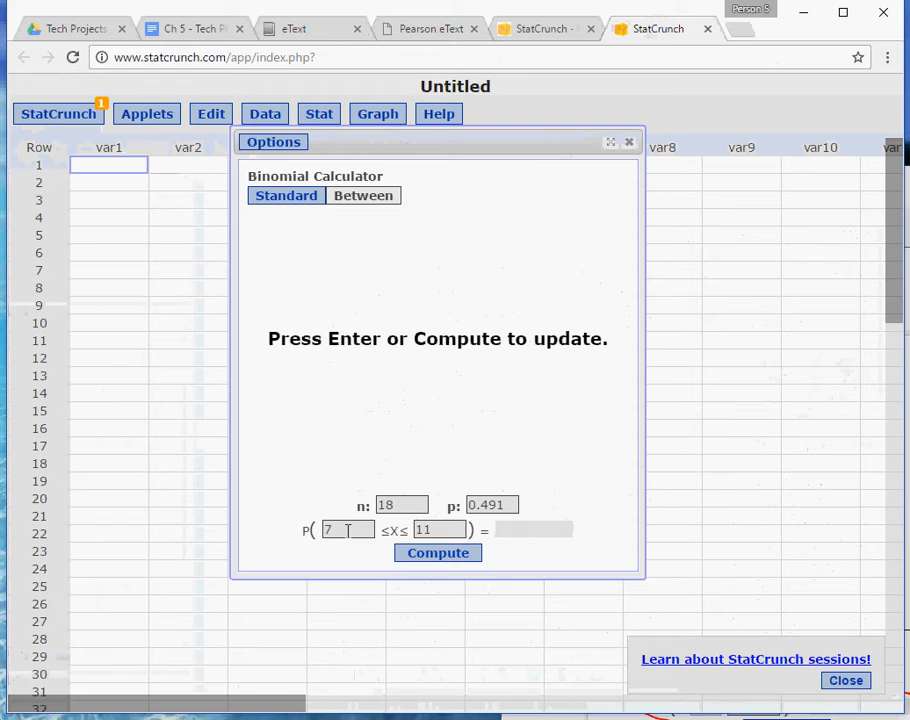
{"action": "left_click", "coordinate": [410, 29]}
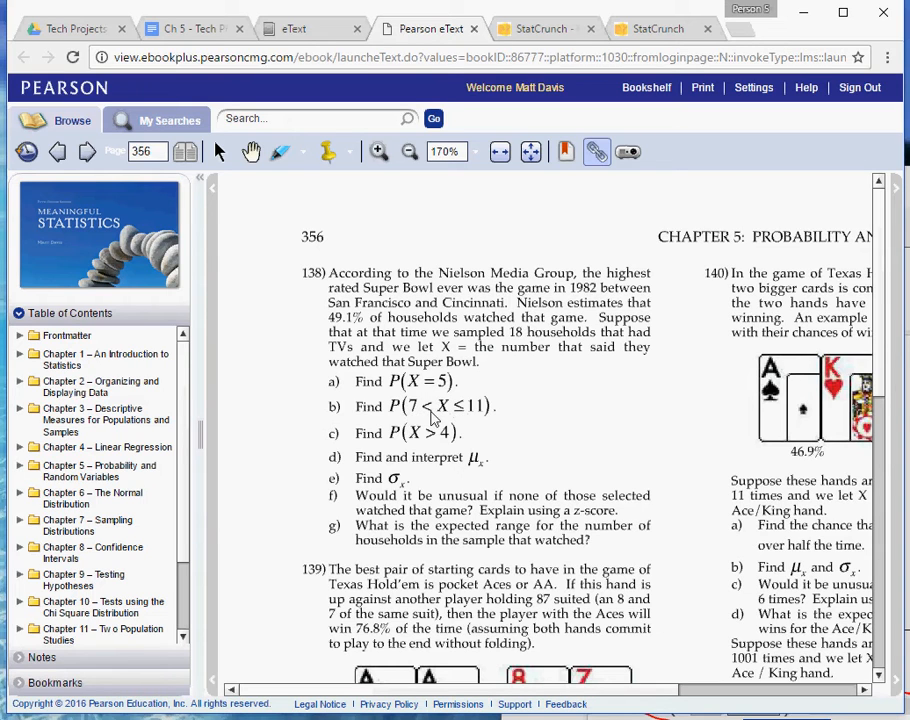
{"action": "left_click", "coordinate": [658, 32]}
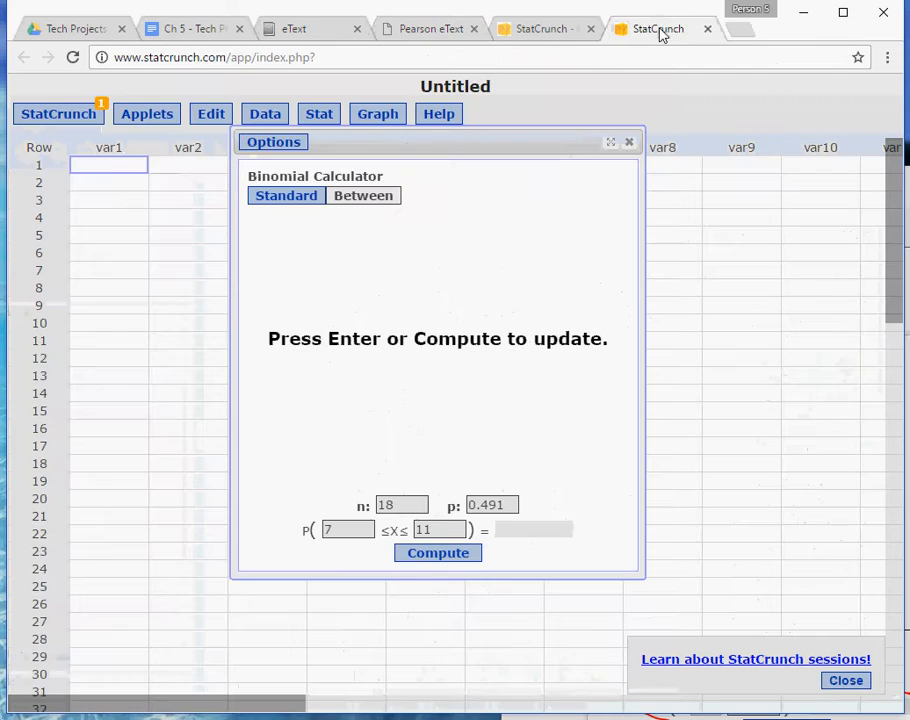
{"action": "double_click", "coordinate": [329, 530]}
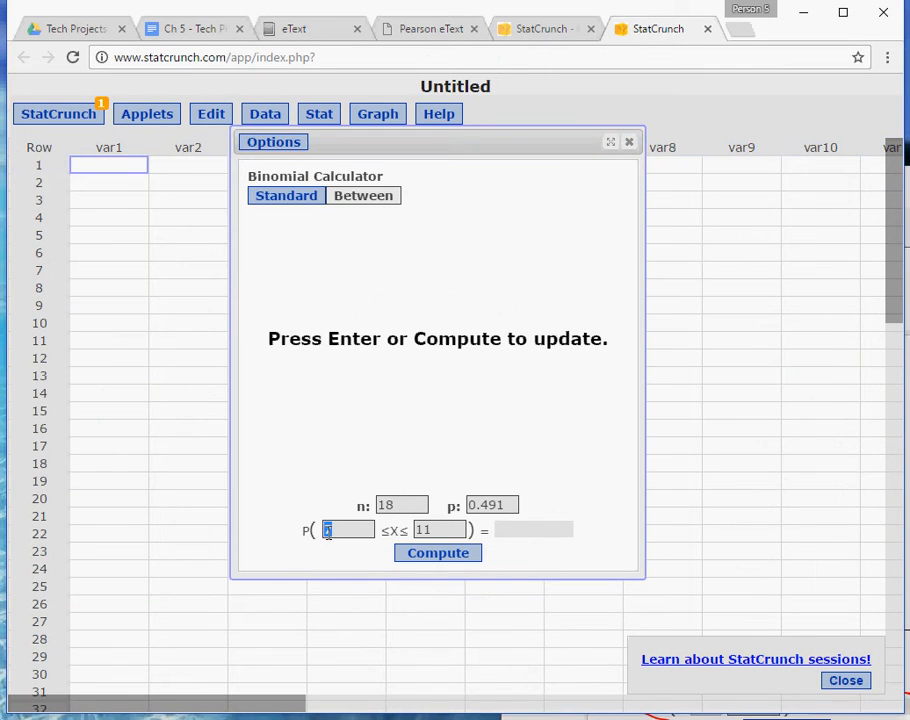
{"action": "left_click", "coordinate": [451, 562]}
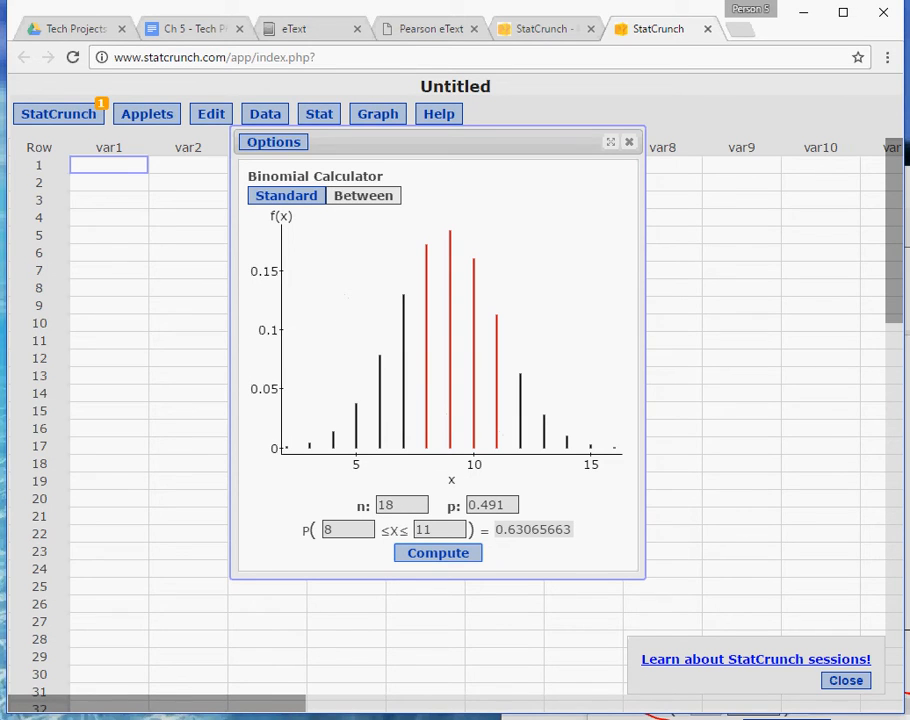
- Switch to Snipping Tool and capture a new snip of the binomial calculator's graph and P(8 ≤ X ≤ 11) result
{"action": "key", "text": "alt+Tab"}
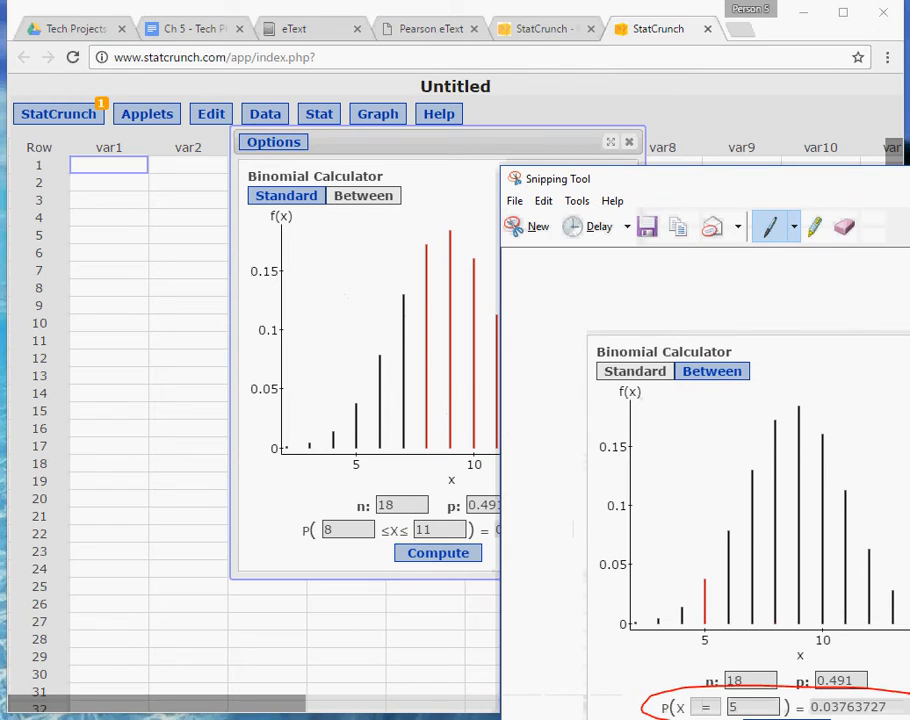
{"action": "left_click", "coordinate": [535, 230]}
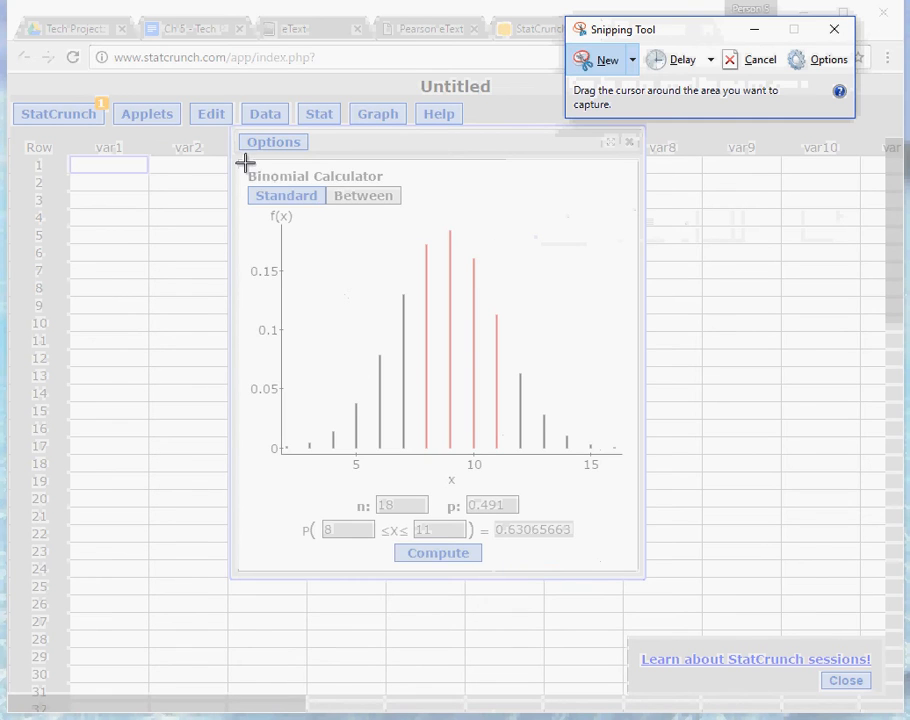
{"action": "left_click_drag", "start_coordinate": [237, 158], "coordinate": [644, 577]}
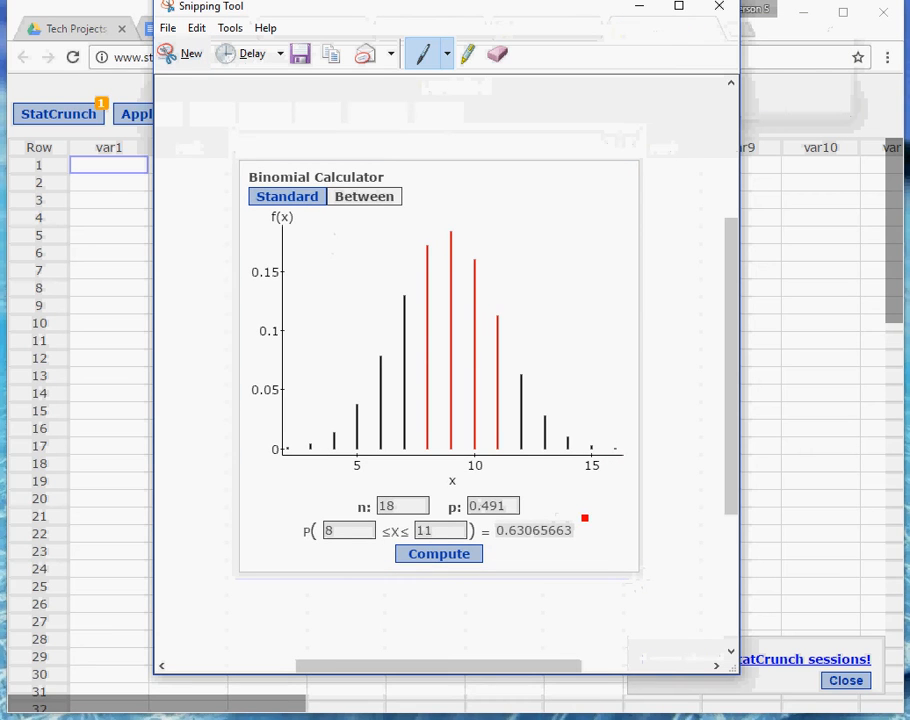
- Circle the P(8 ≤ X ≤ 11) result line in red on the snip and close Snipping Tool without saving
{"action": "mouse_move", "coordinate": [585, 518]}
{"action": "left_mouse_down"}
{"action": "mouse_move", "coordinate": [315, 516]}
{"action": "mouse_move", "coordinate": [341, 544]}
{"action": "mouse_move", "coordinate": [509, 557]}
{"action": "mouse_move", "coordinate": [597, 540]}
{"action": "mouse_move", "coordinate": [572, 513]}
{"action": "left_mouse_up"}
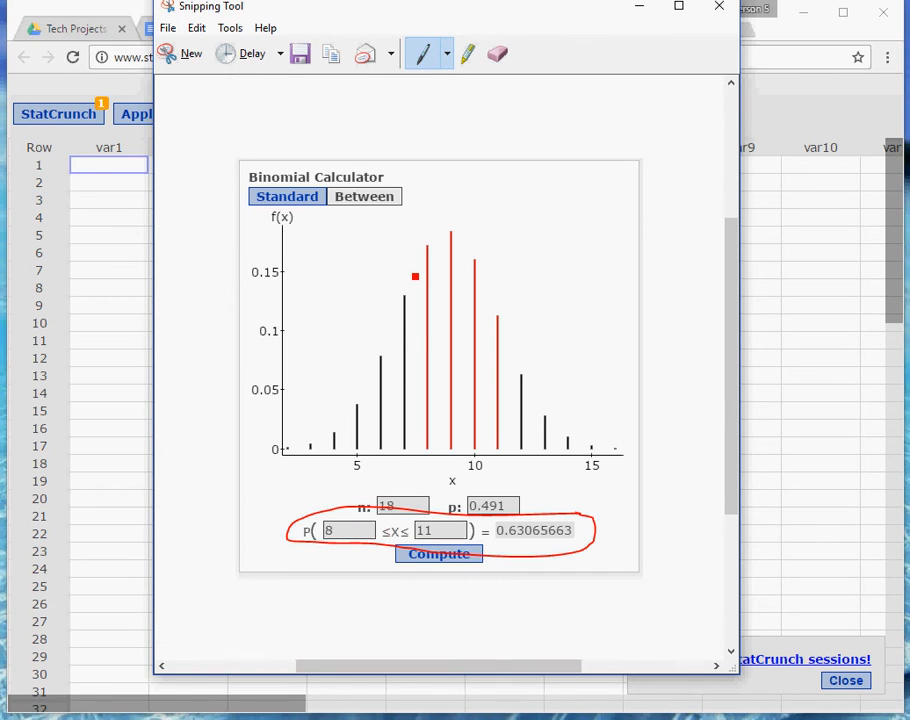
{"action": "left_click", "coordinate": [720, 10]}
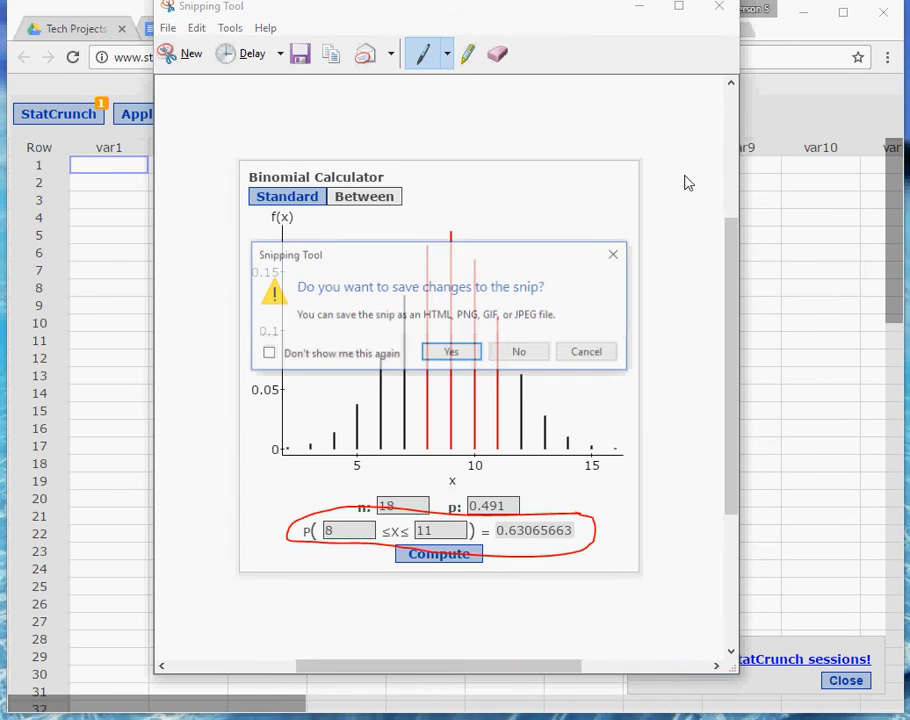
{"action": "left_click", "coordinate": [521, 353]}
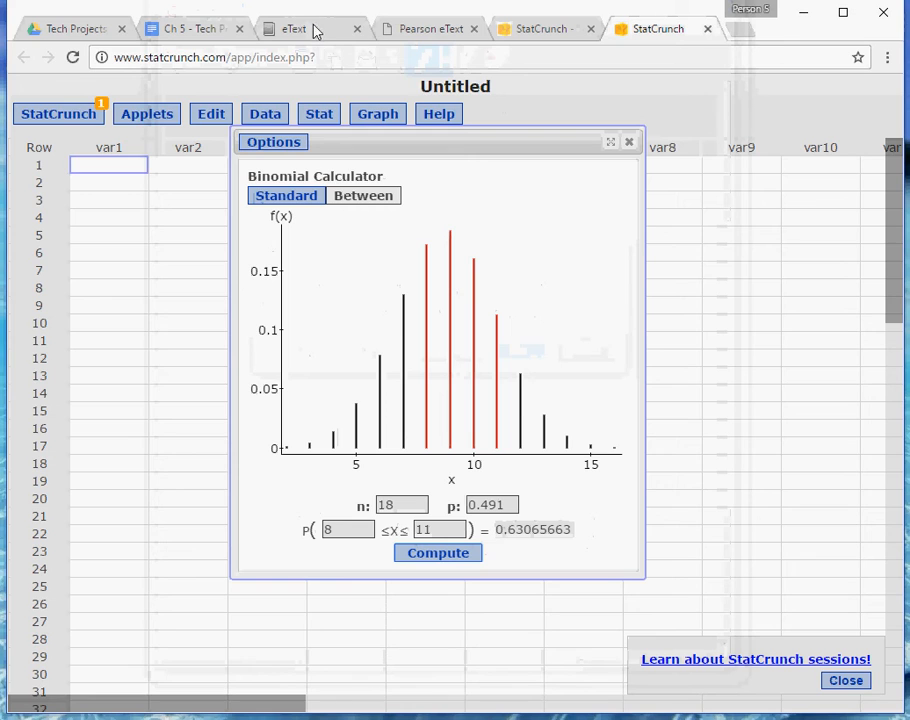
- Check part c of problem 138 in the eText and compute P(X > 4) in the StatCrunch calculator's Standard mode
{"action": "left_click", "coordinate": [430, 30]}
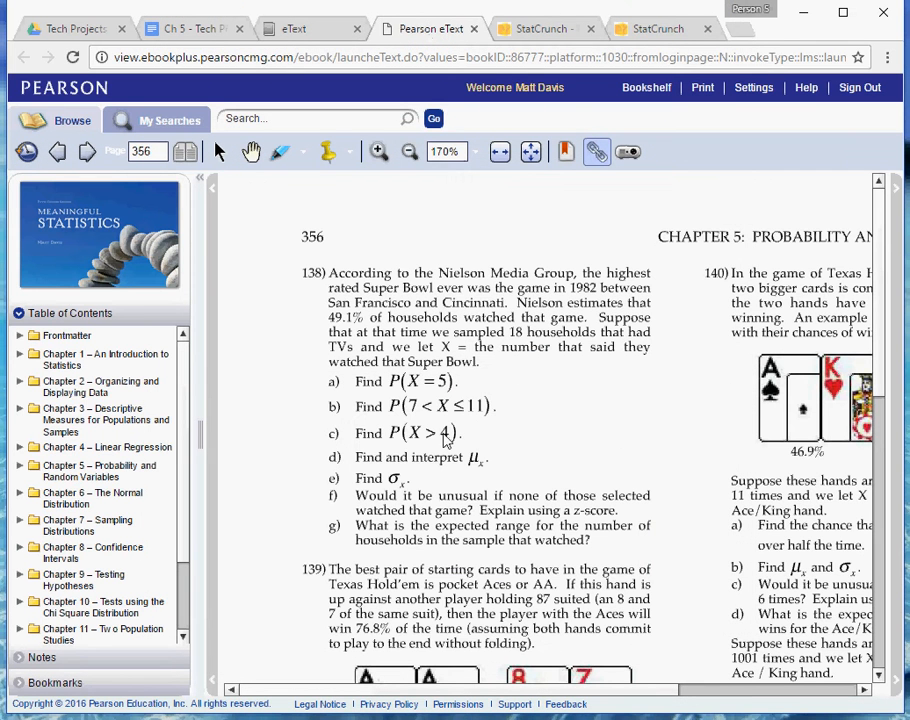
{"action": "left_click", "coordinate": [676, 34]}
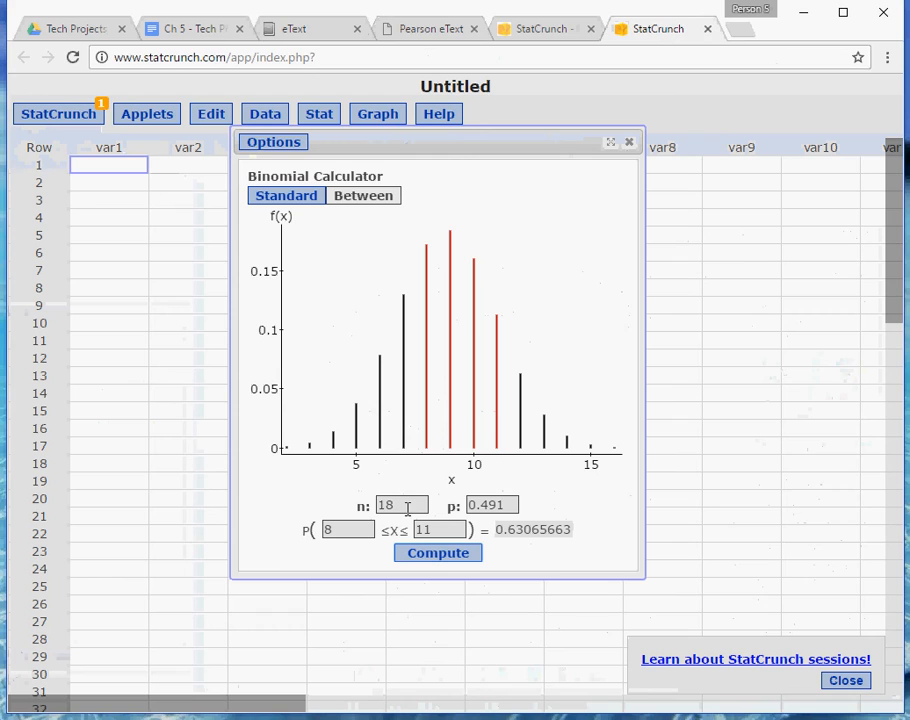
{"action": "left_click", "coordinate": [290, 201]}
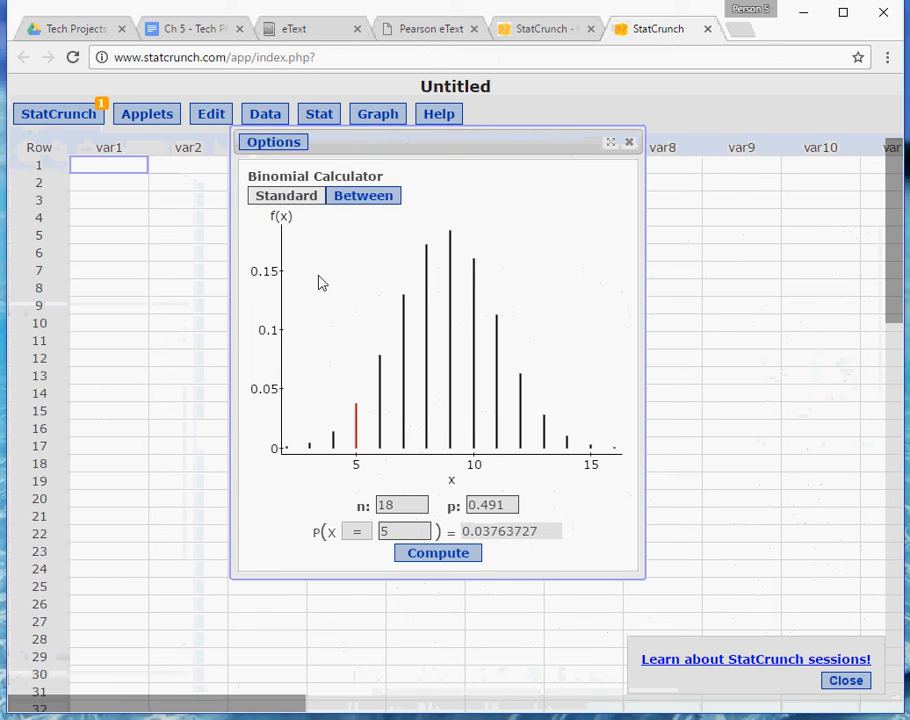
{"action": "left_click", "coordinate": [357, 532]}
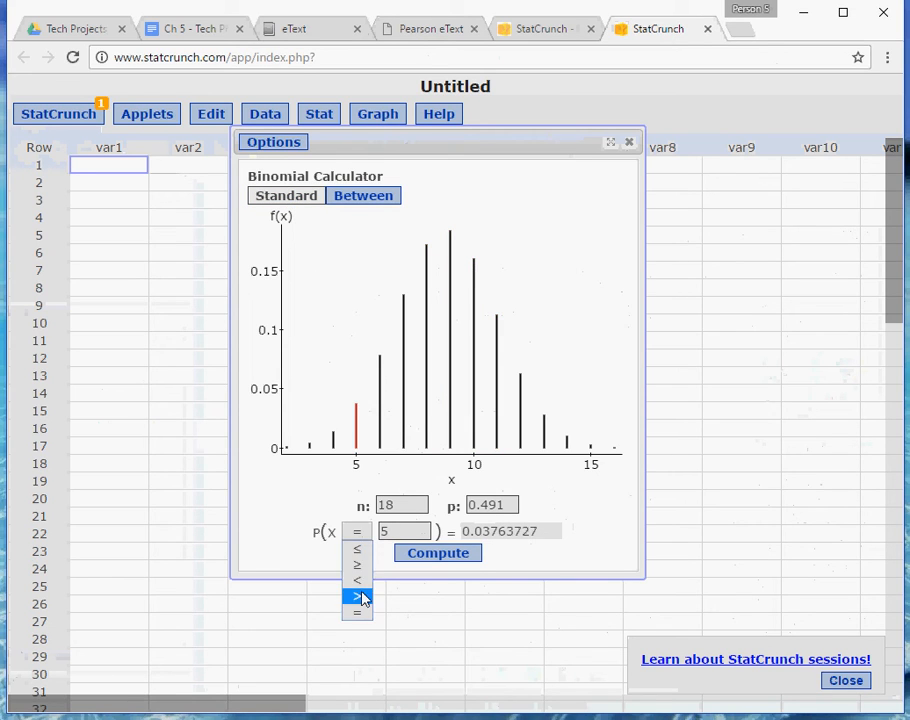
{"action": "left_click", "coordinate": [361, 598]}
{"action": "double_click", "coordinate": [383, 531]}
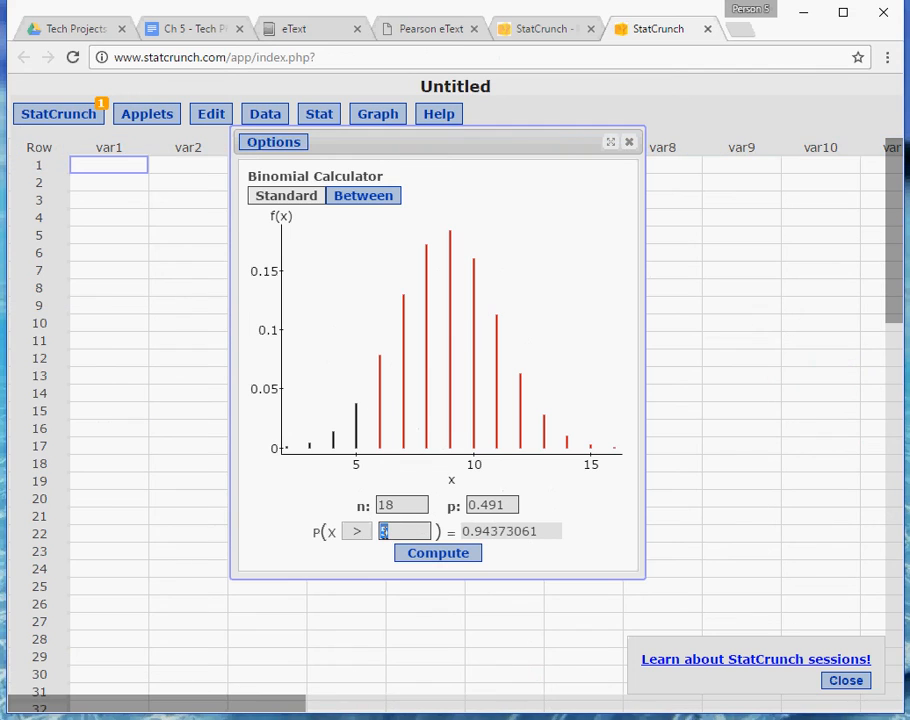
{"action": "type", "text": "8"}
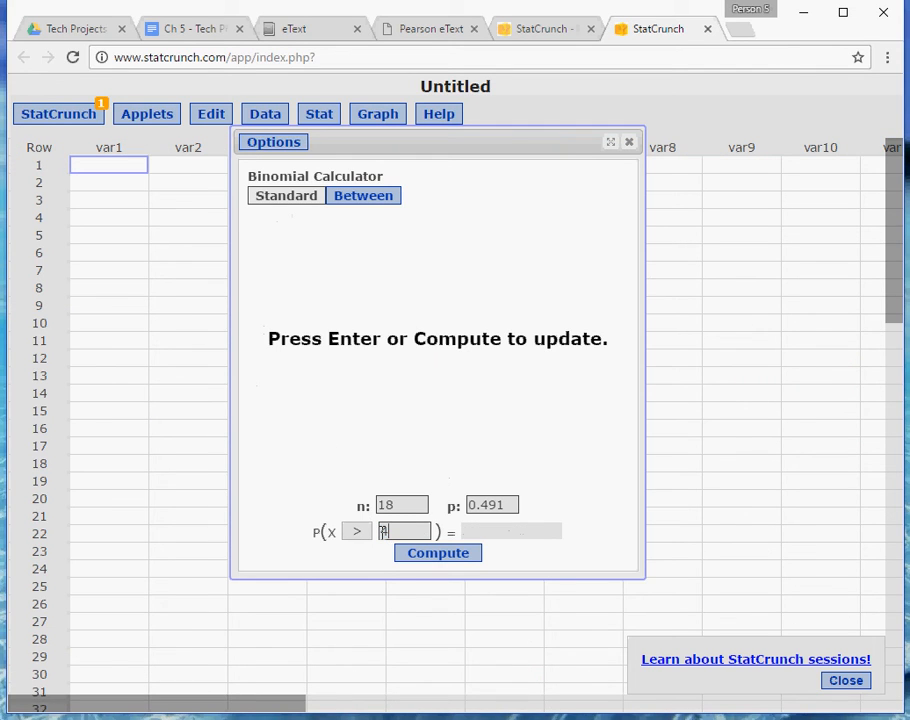
{"action": "left_click", "coordinate": [438, 554]}
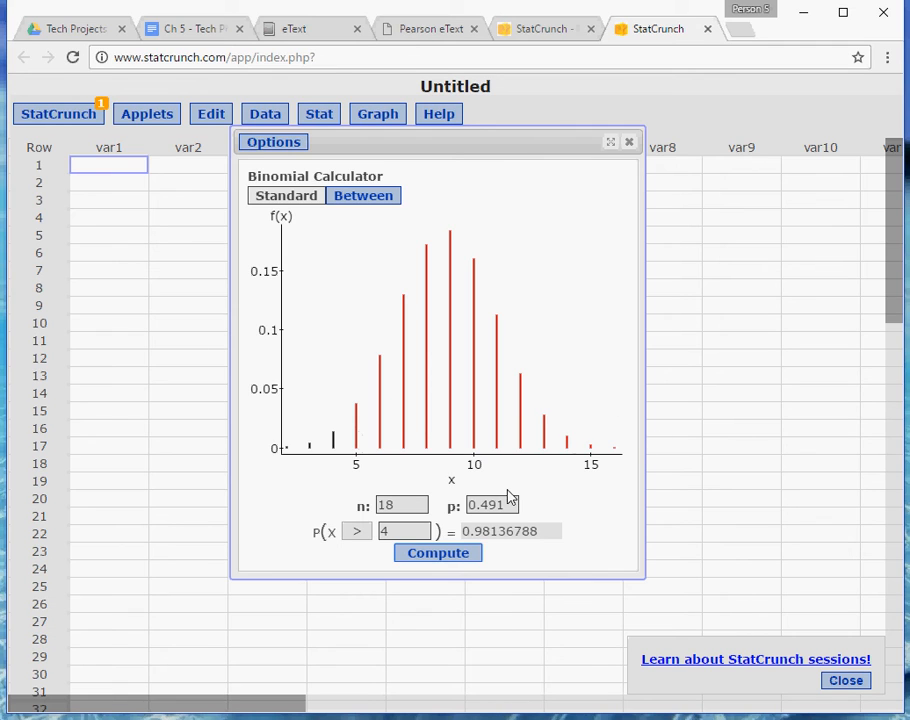
- Review part c of problem 138 in the eText and highlight instruction D of problem 3 in the Ch 5 SC Proj PDF
{"action": "left_click", "coordinate": [427, 32]}
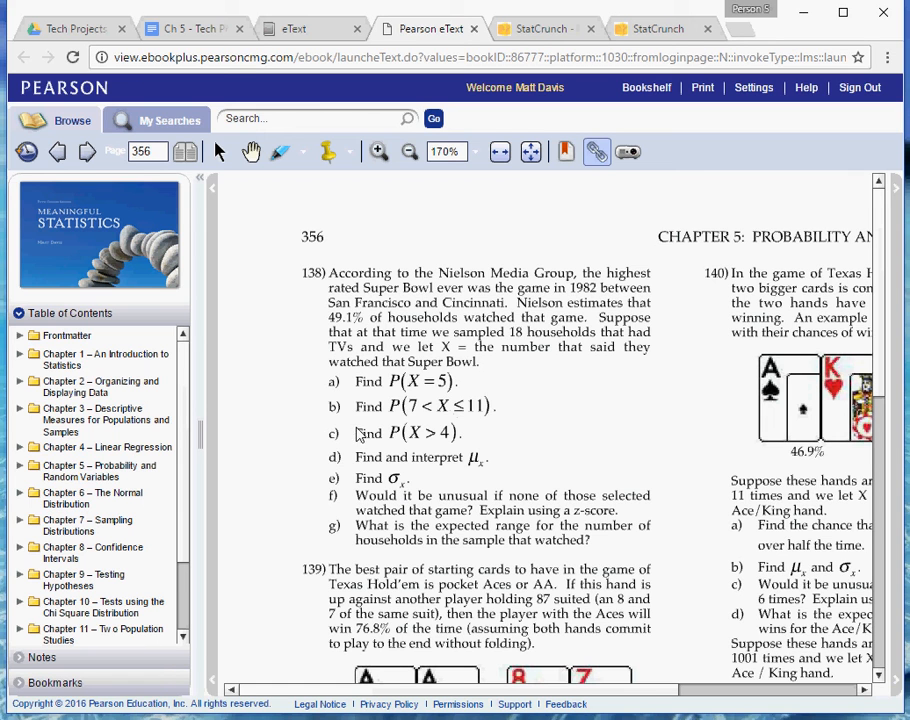
{"action": "left_click", "coordinate": [63, 28]}
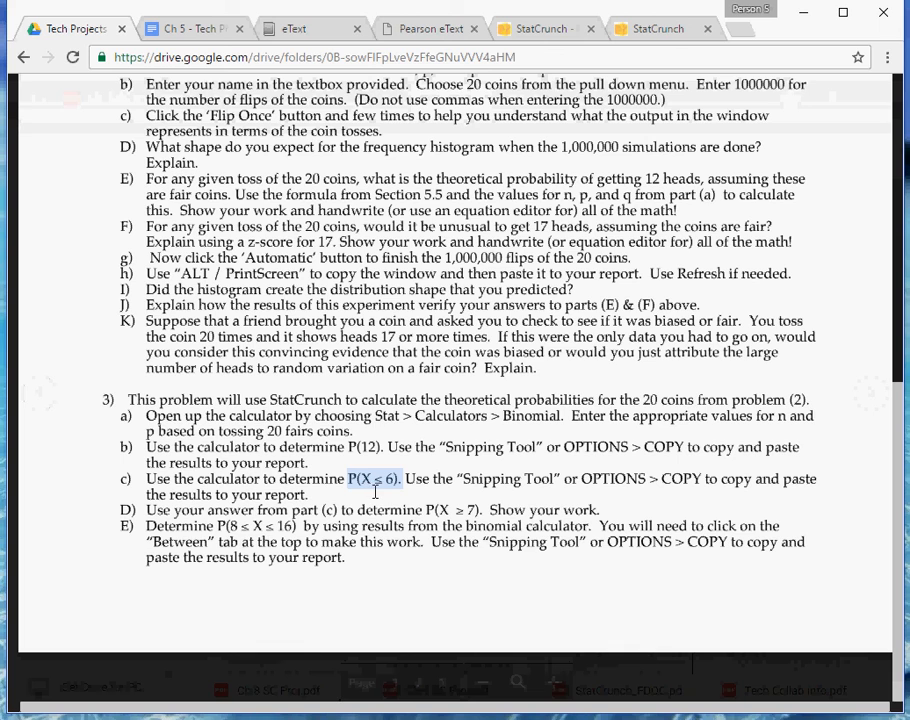
{"action": "left_click_drag", "start_coordinate": [595, 510], "coordinate": [146, 510]}
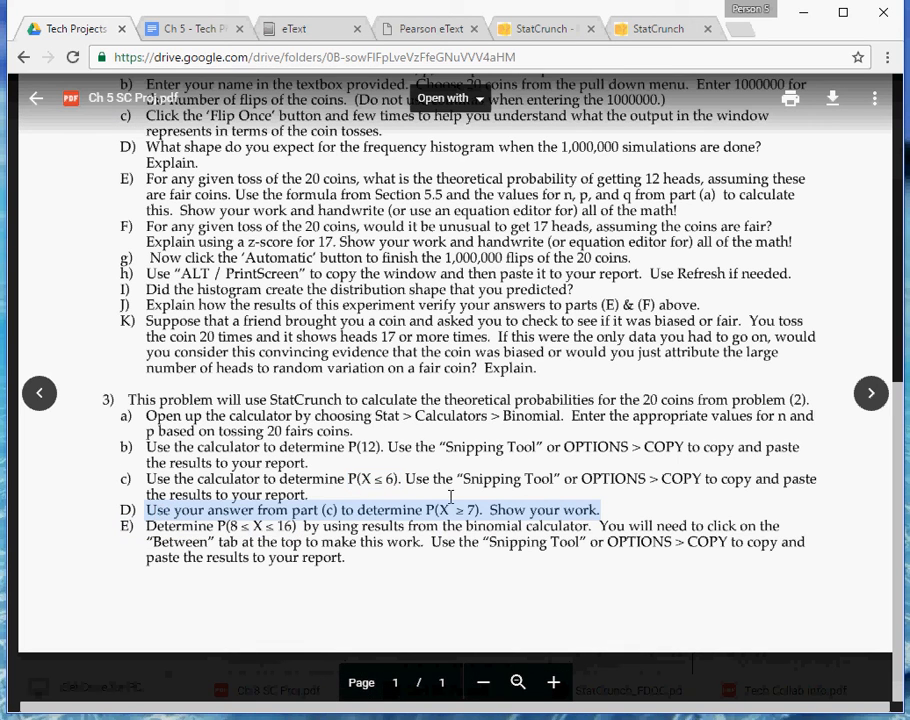